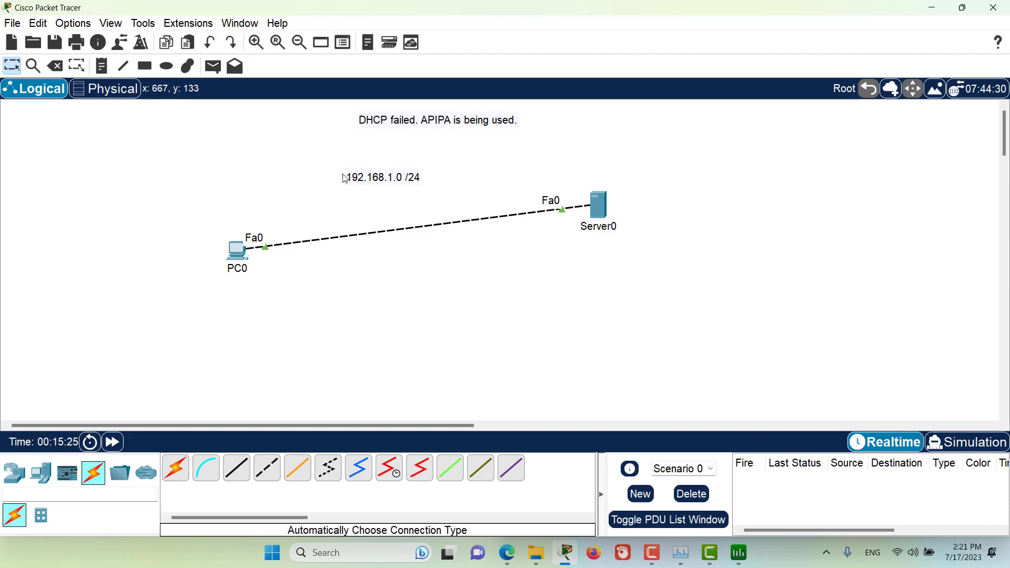
Re-request DHCP in PC0's IP Configuration, still getting an APIPA address, then close PC0
click(236, 252)
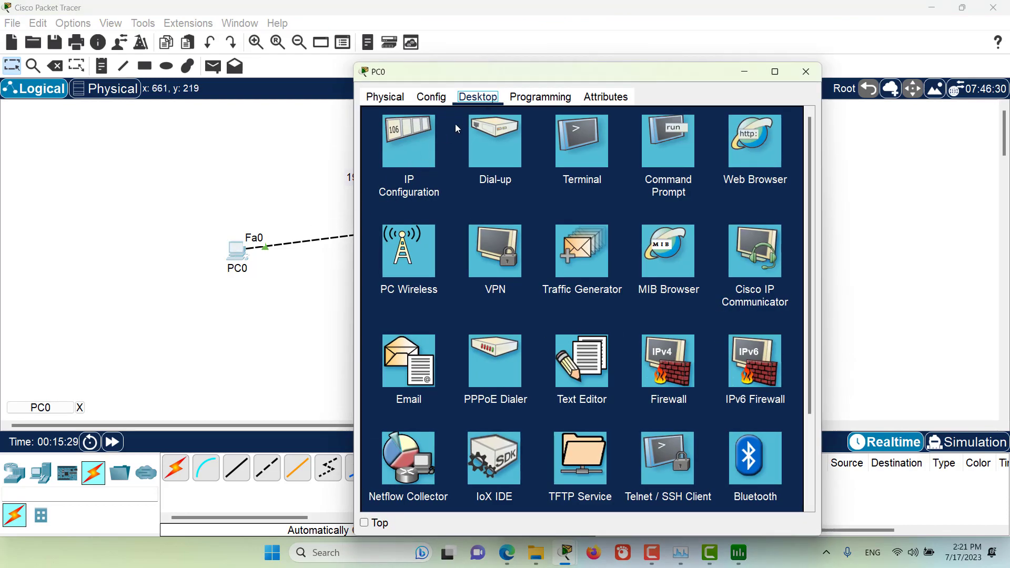
click(421, 150)
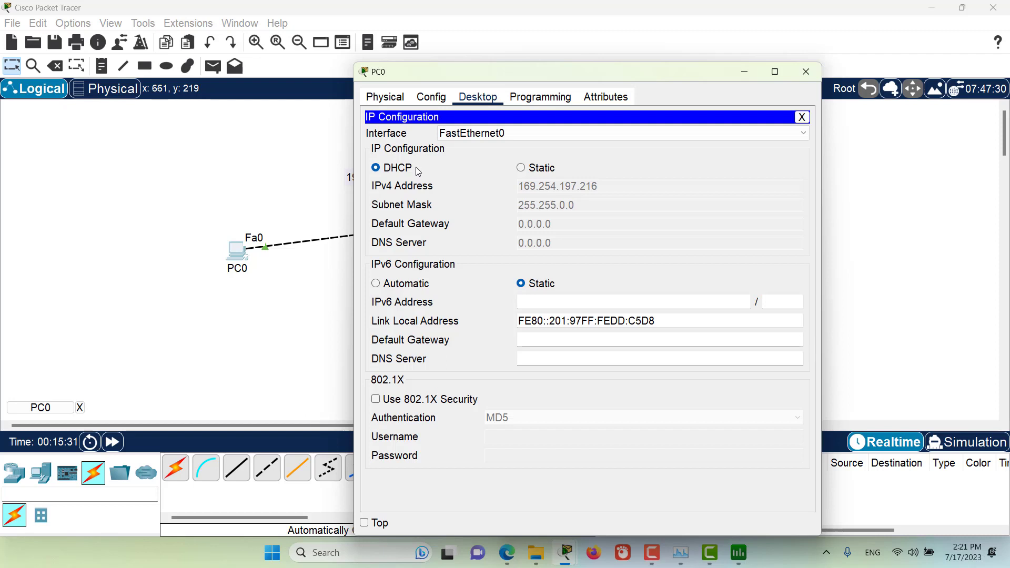
click(533, 174)
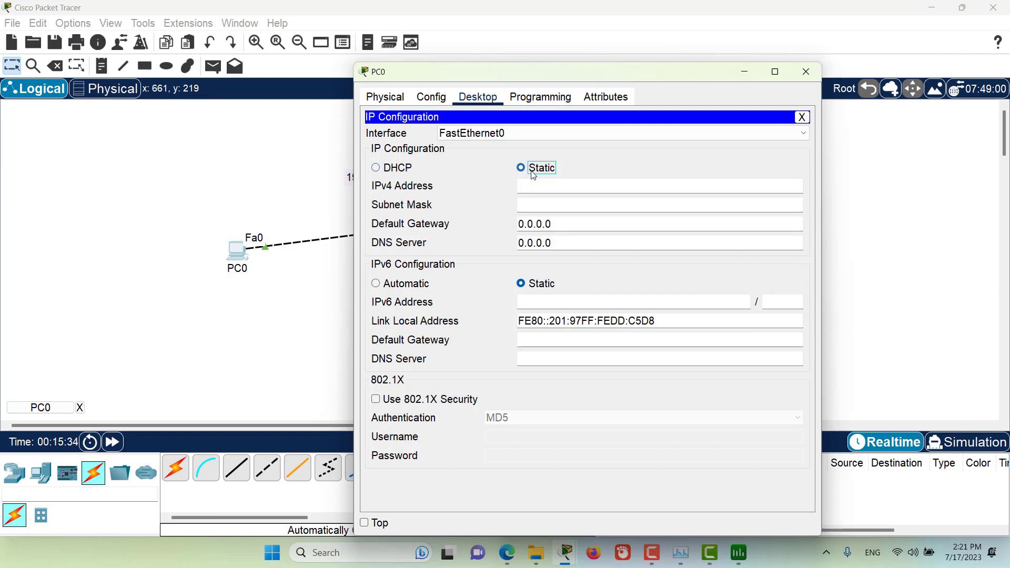
click(385, 169)
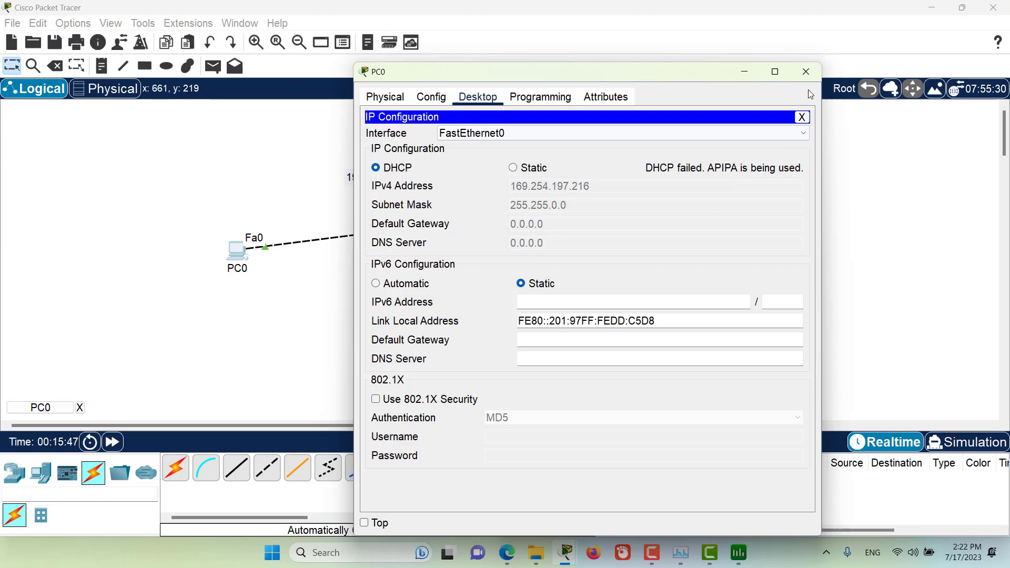
click(806, 72)
Show Server0's DHCP service with serverPool starting at 192.168.1.0 and 0 maximum users
click(599, 210)
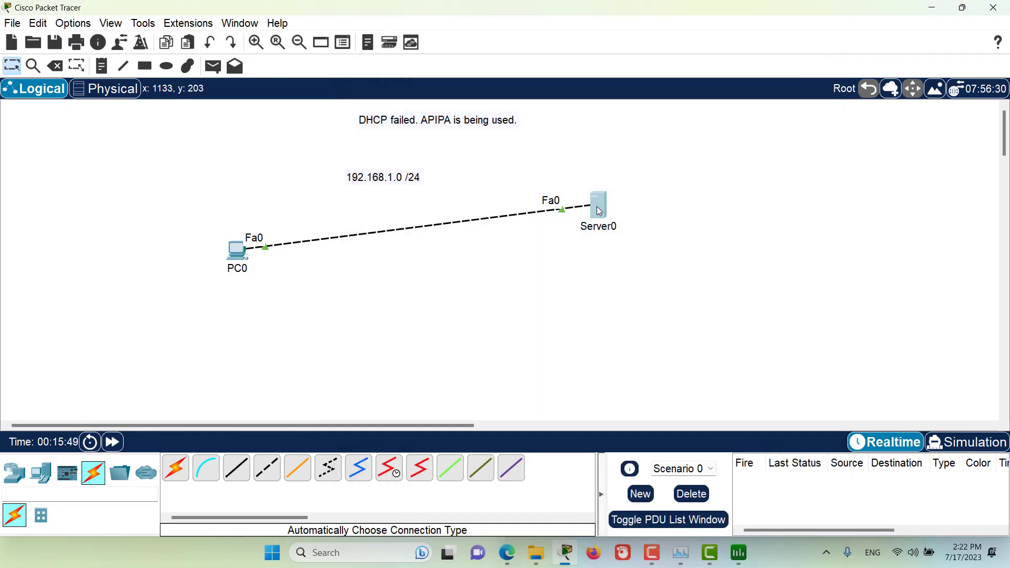
drag(570, 115, 642, 54)
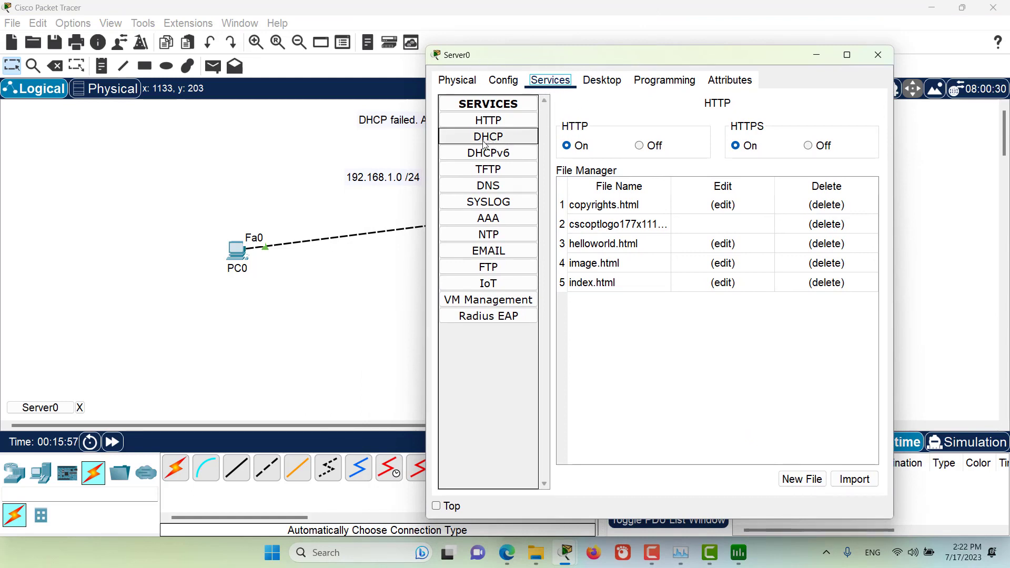
click(485, 142)
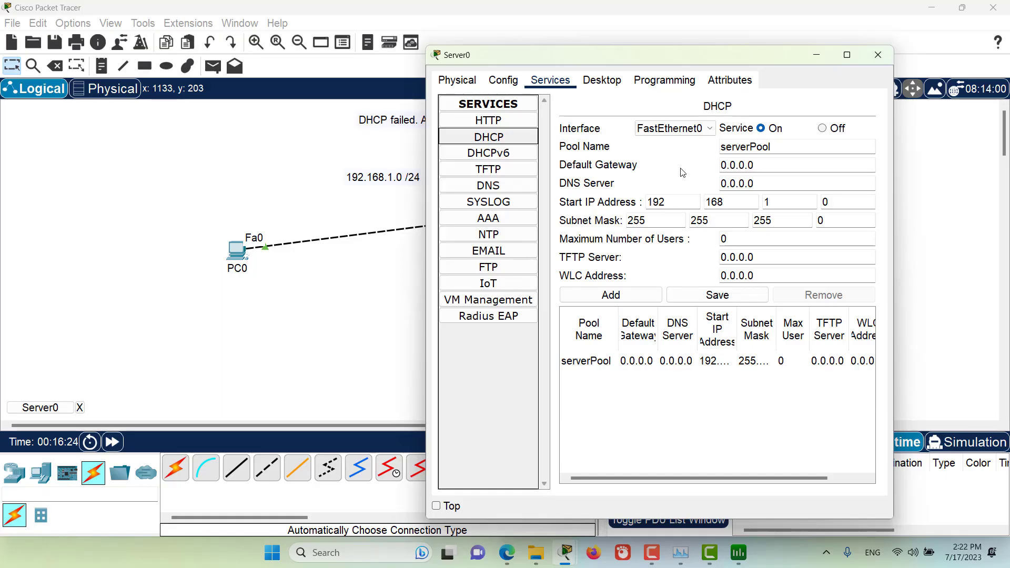
click(683, 172)
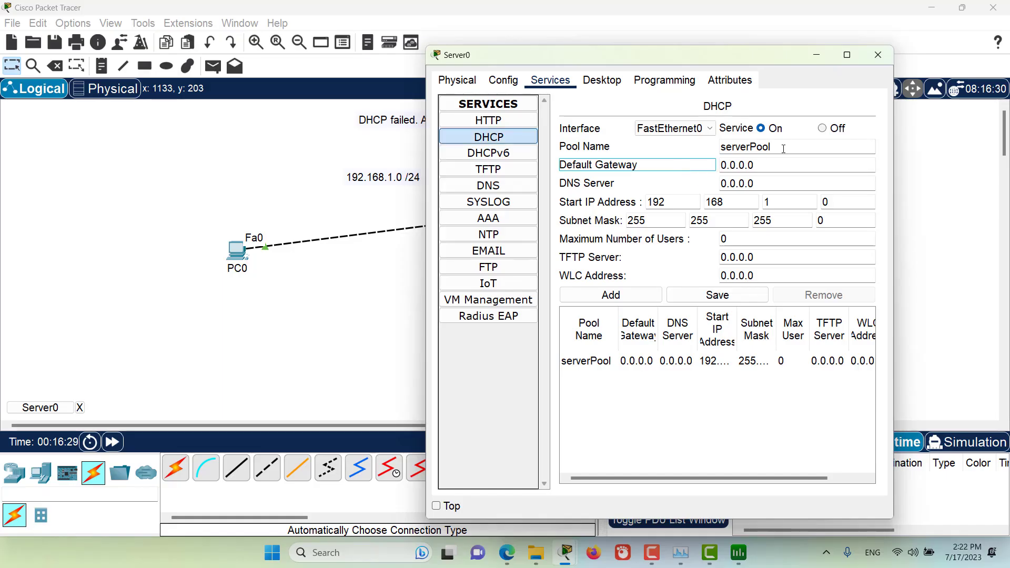
drag(783, 148, 726, 149)
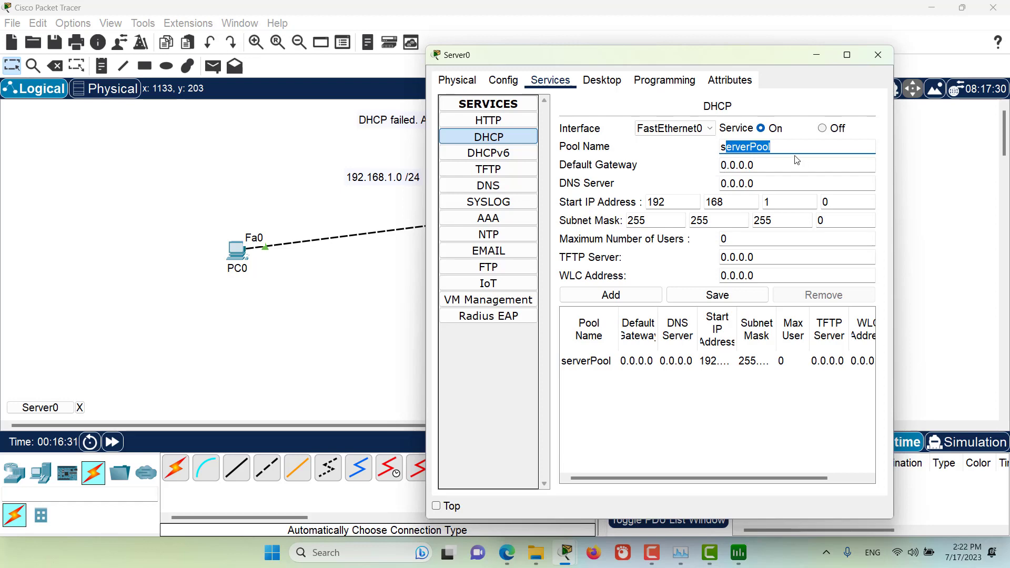
click(690, 169)
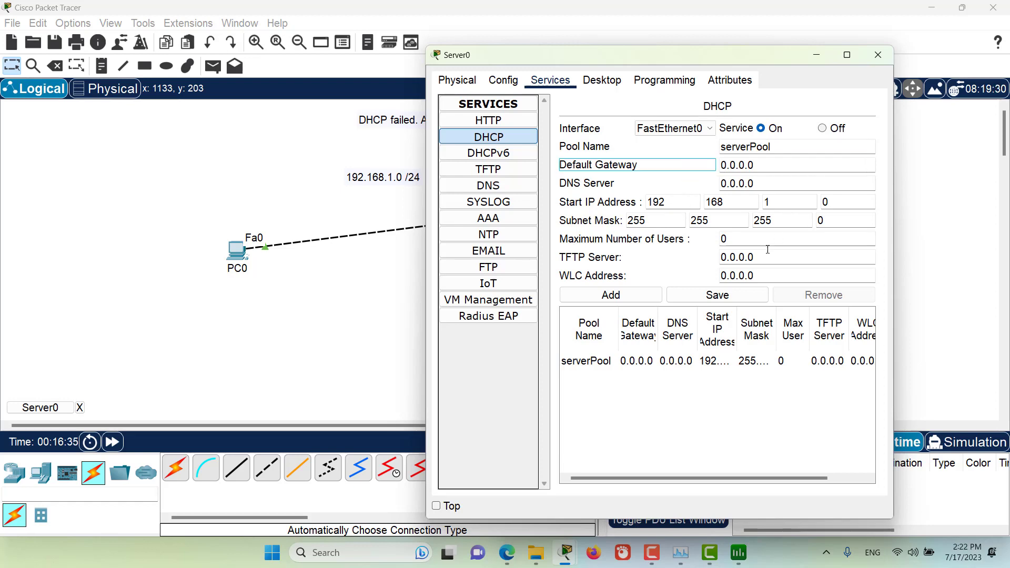
click(689, 263)
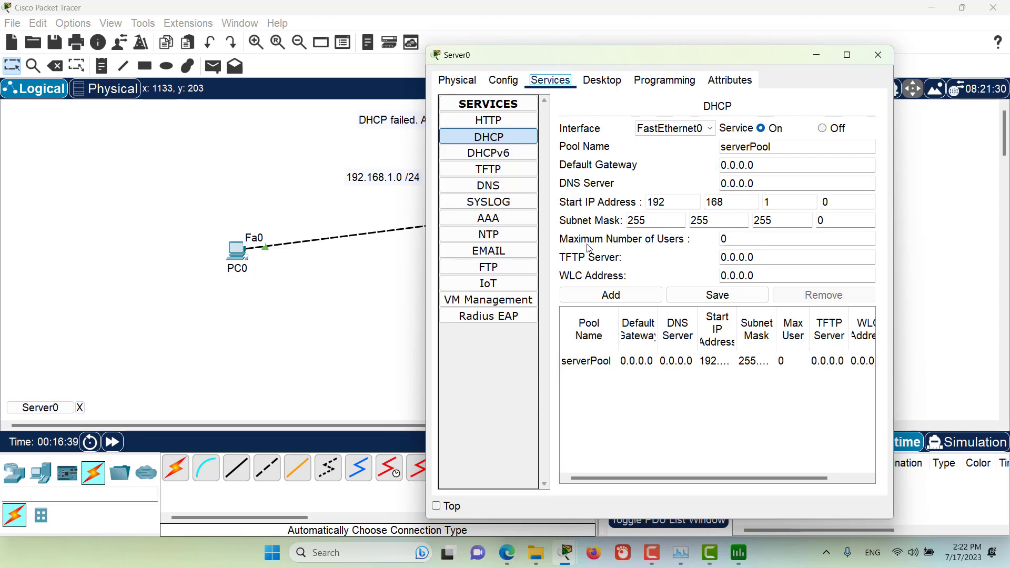
Change serverPool's maximum number of users from 0 to 10, save it, and close Server0
click(740, 239)
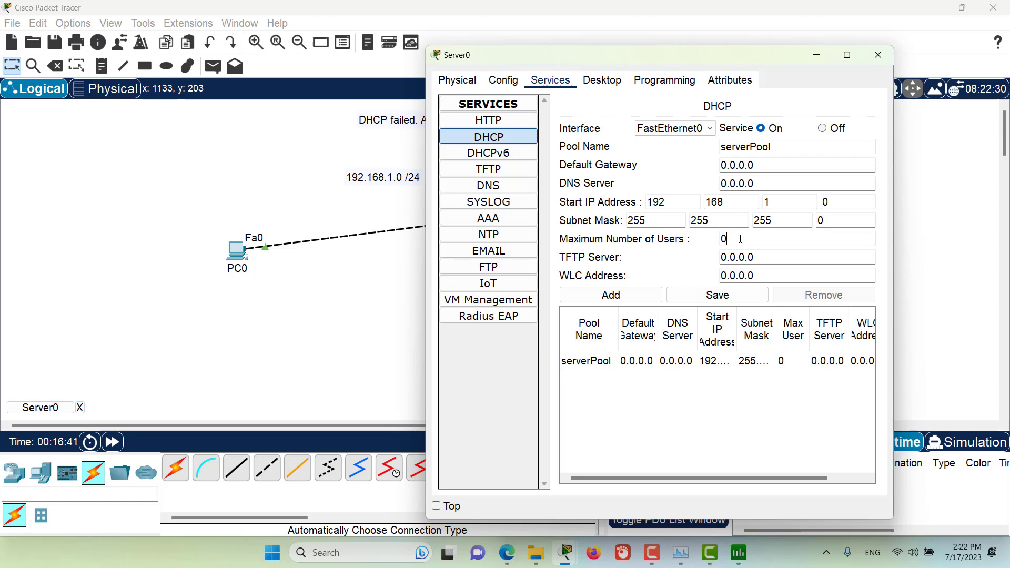
click(697, 262)
click(744, 234)
click(703, 261)
click(769, 221)
key(Tab)
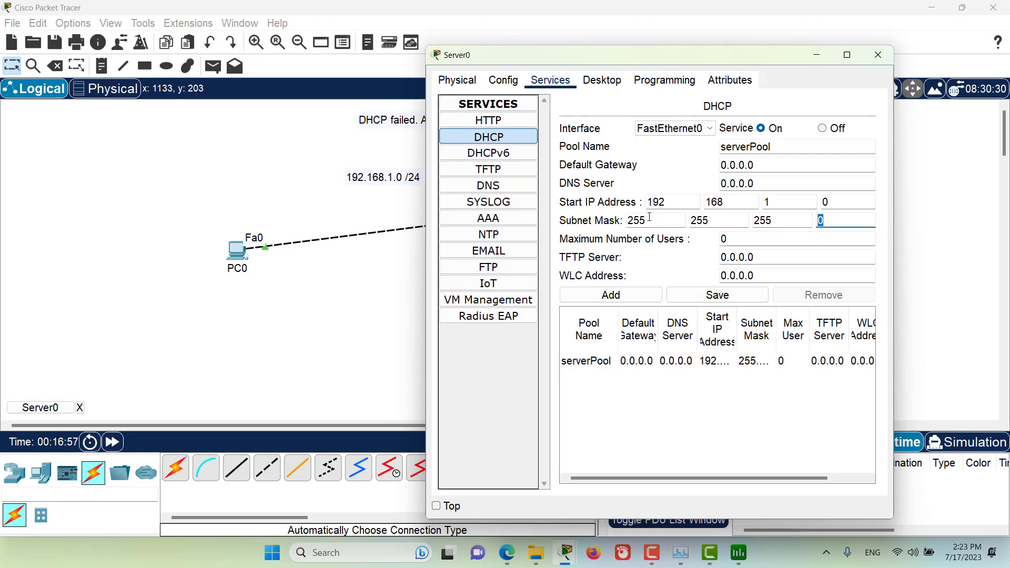
click(654, 217)
click(698, 270)
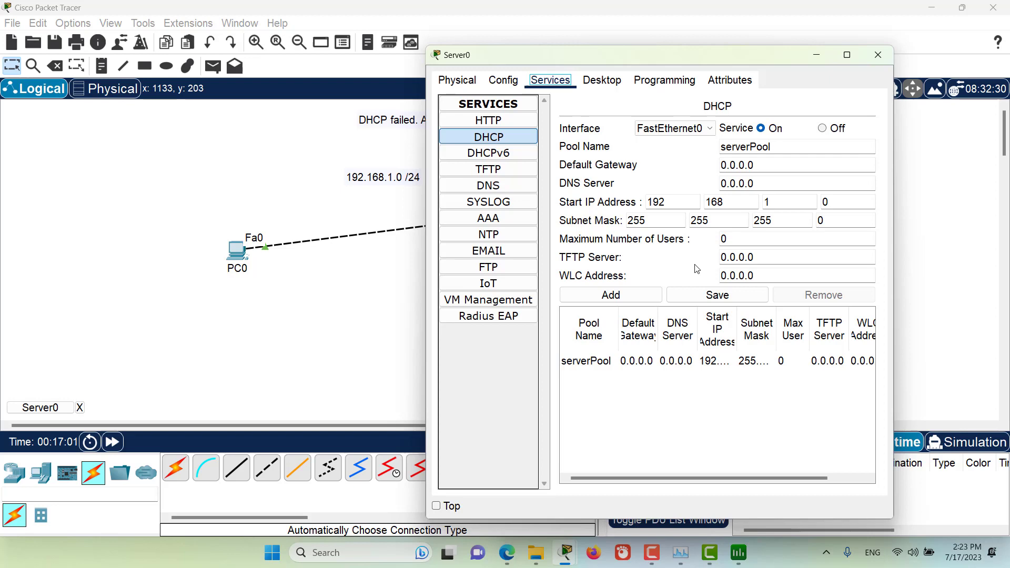
drag(740, 240, 711, 236)
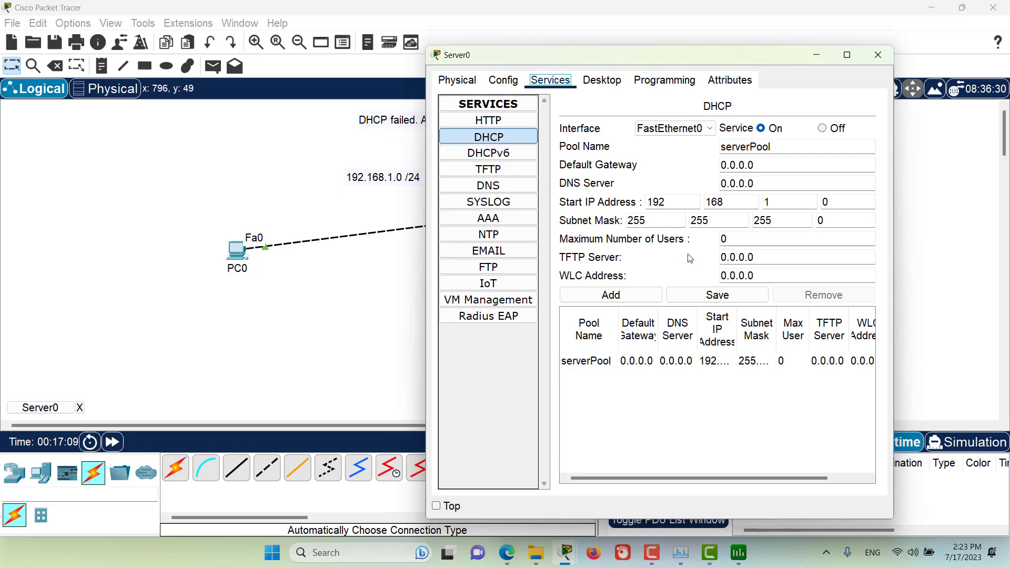
text(1)
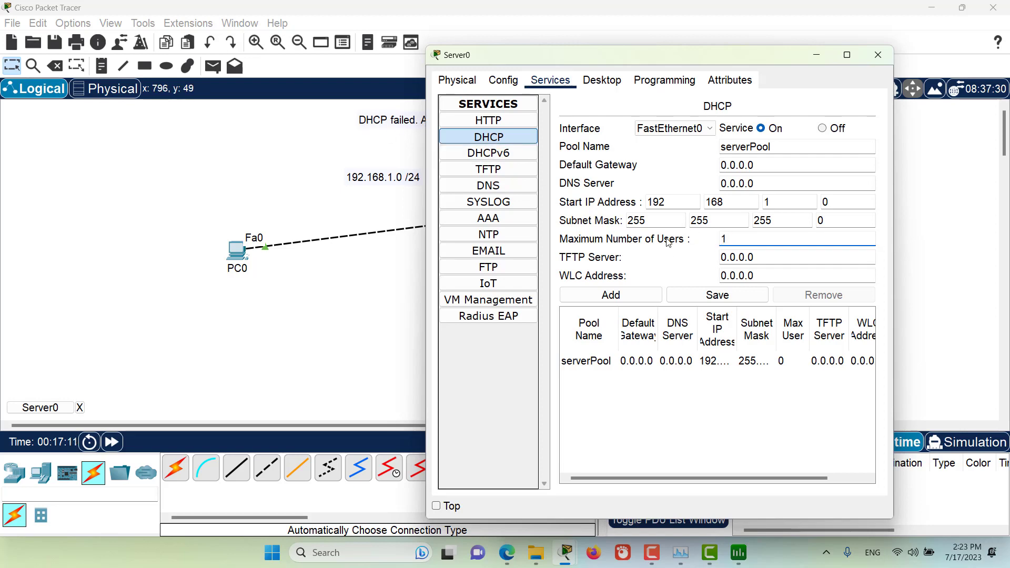
text(0)
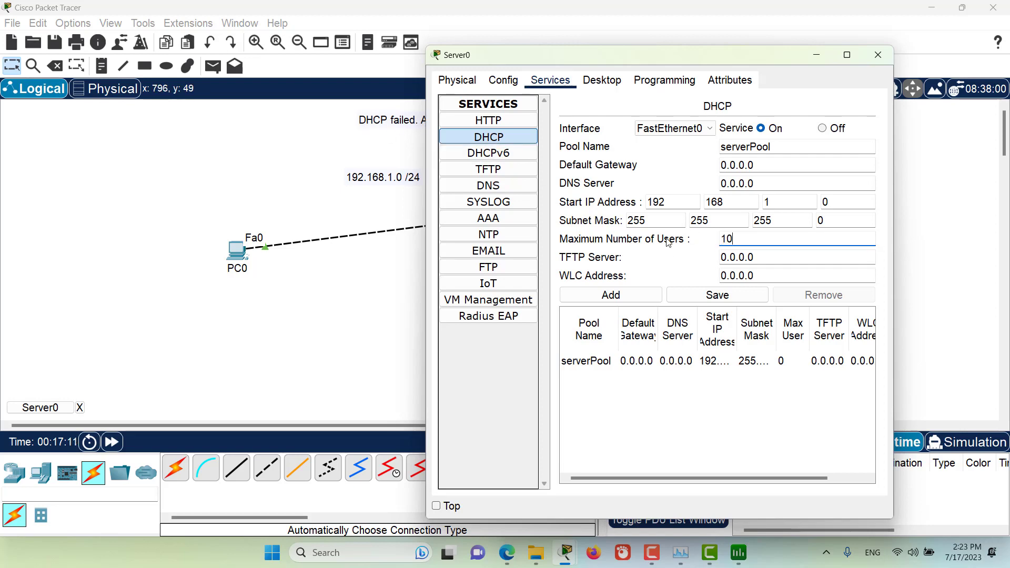
click(717, 296)
click(878, 55)
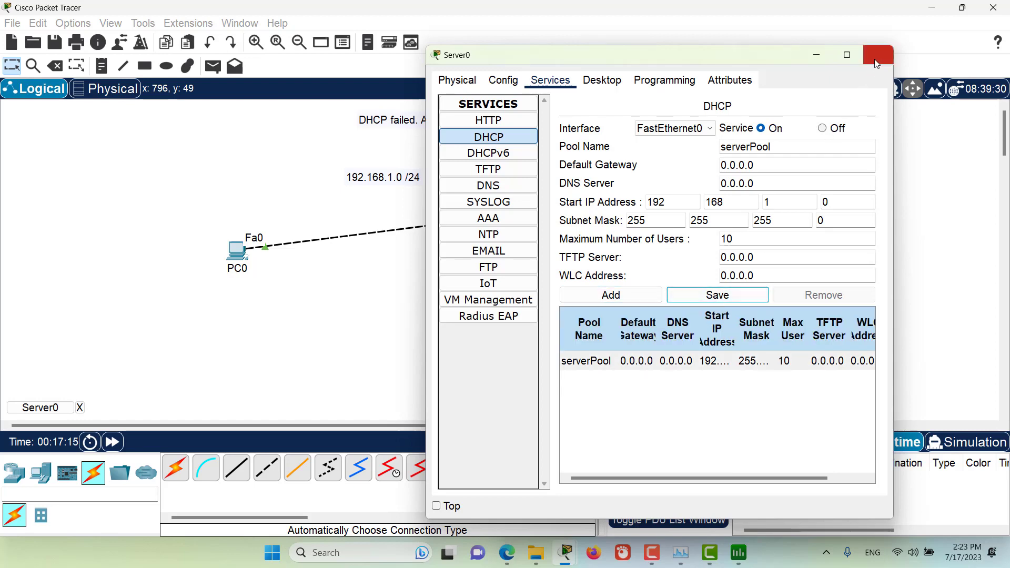
Switch PC0's IP Configuration to DHCP to request an address through Router0
click(234, 253)
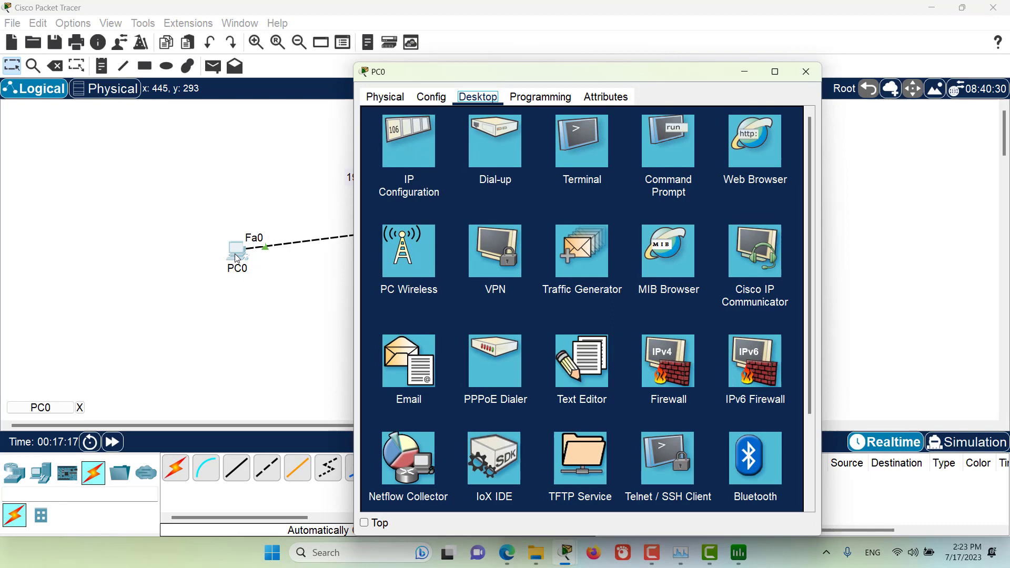
click(412, 156)
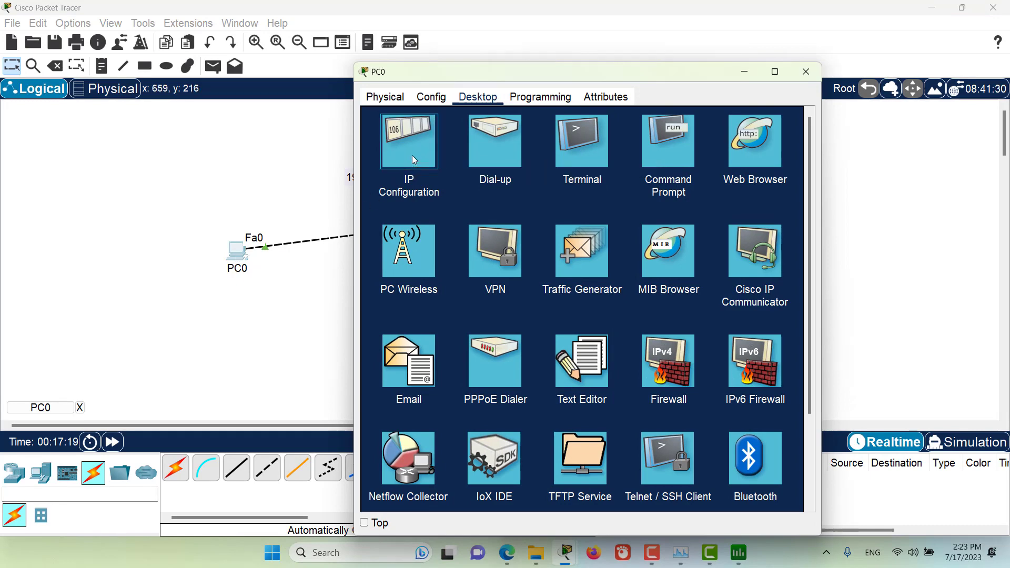
click(391, 171)
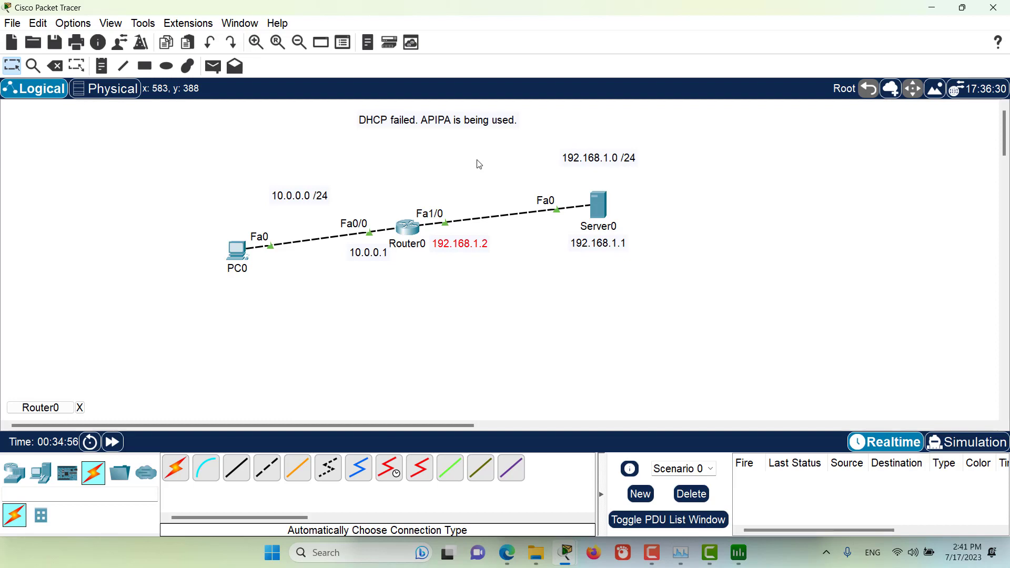
click(503, 295)
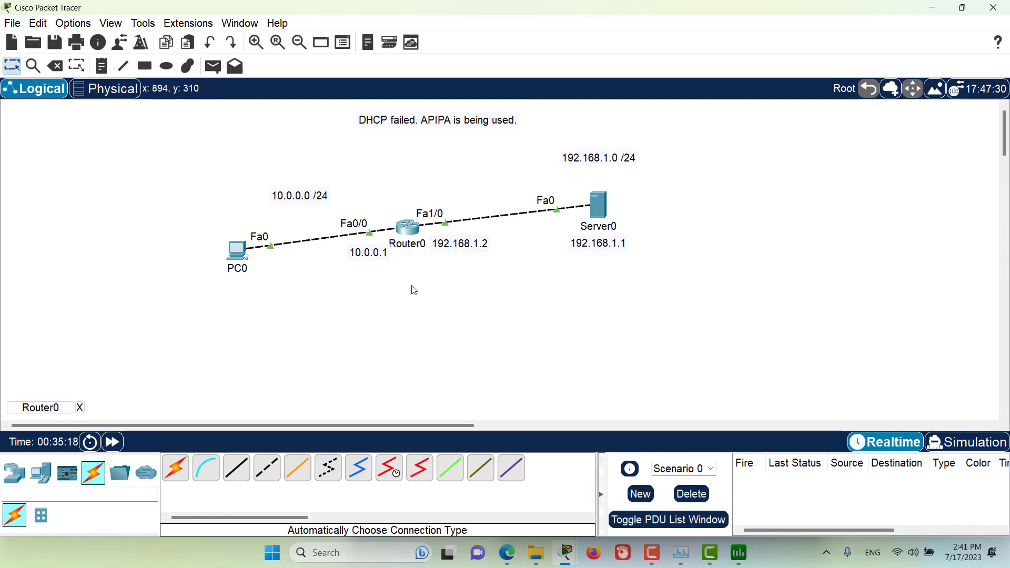
Retry DHCP on PC0, which falls back to APIPA 169.254.197.216 with mask 255.255.0.0
mouse_move(230, 269)
click(239, 253)
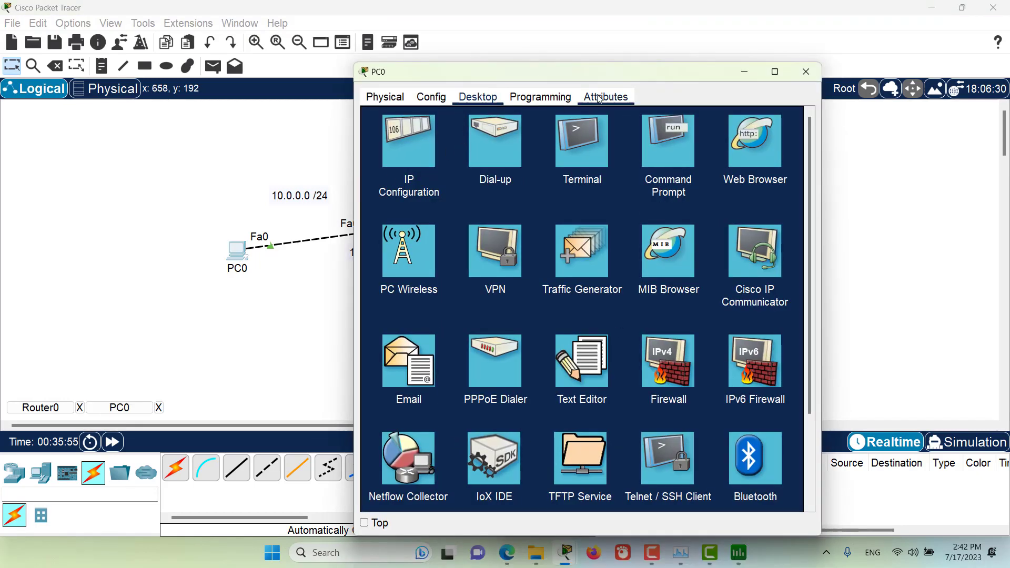
drag(605, 73, 881, 186)
click(688, 231)
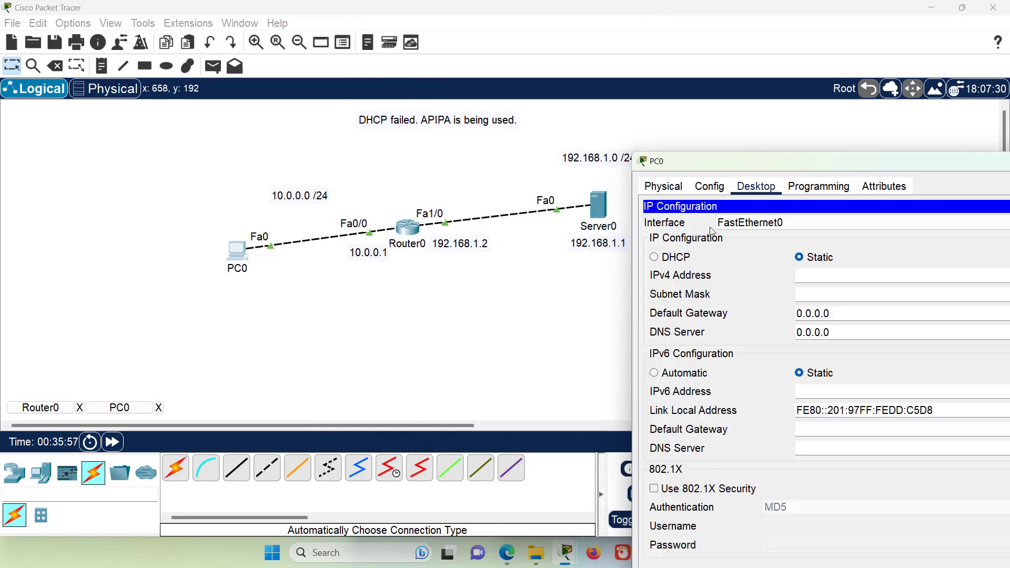
drag(754, 176, 447, 284)
click(348, 368)
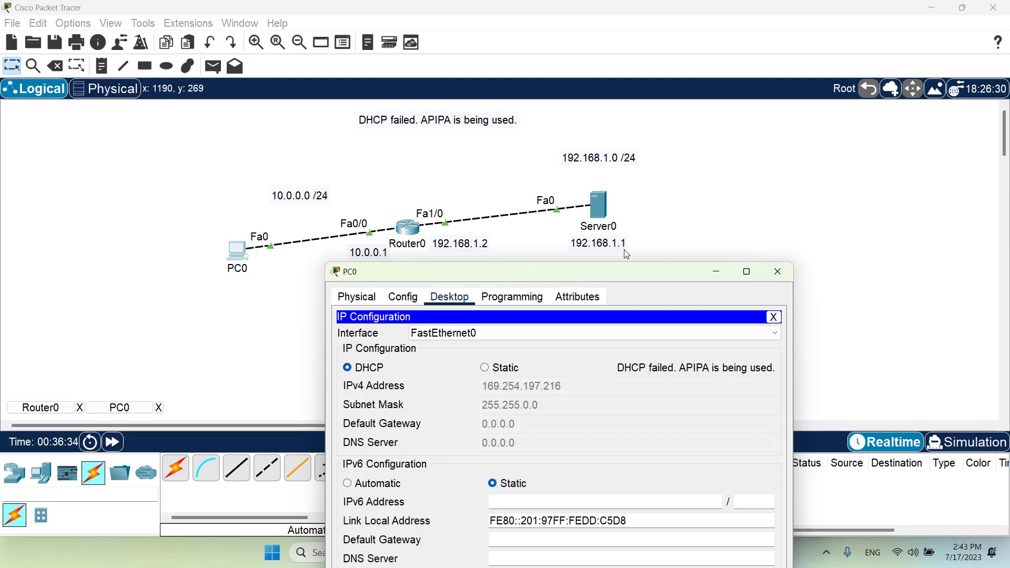
Configure PC0 statically: IPv4 10.0.0.2, subnet mask 255.255.255.0, gateway 10.0.0.1
click(493, 368)
click(511, 387)
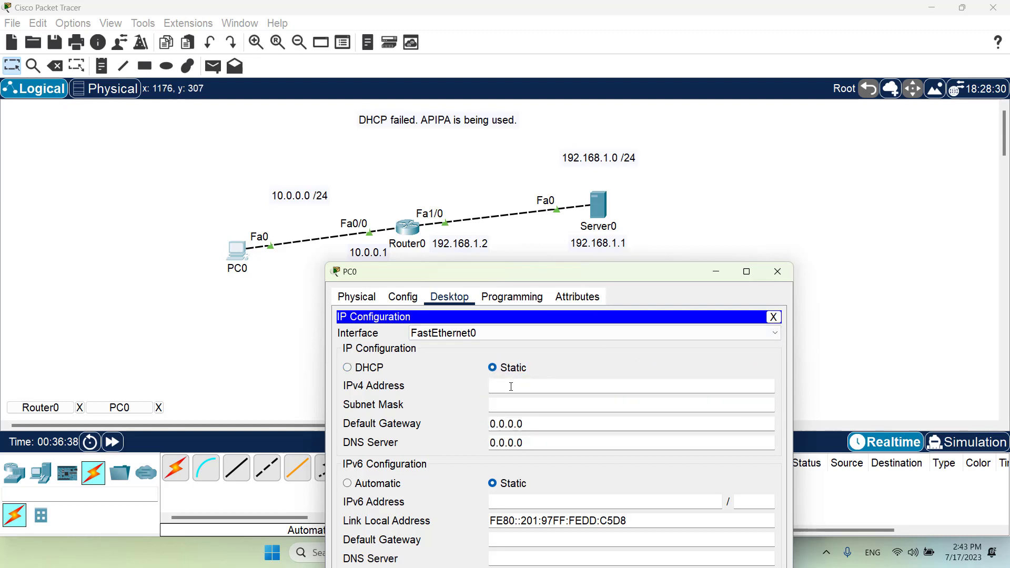
text(10.0.0.2)
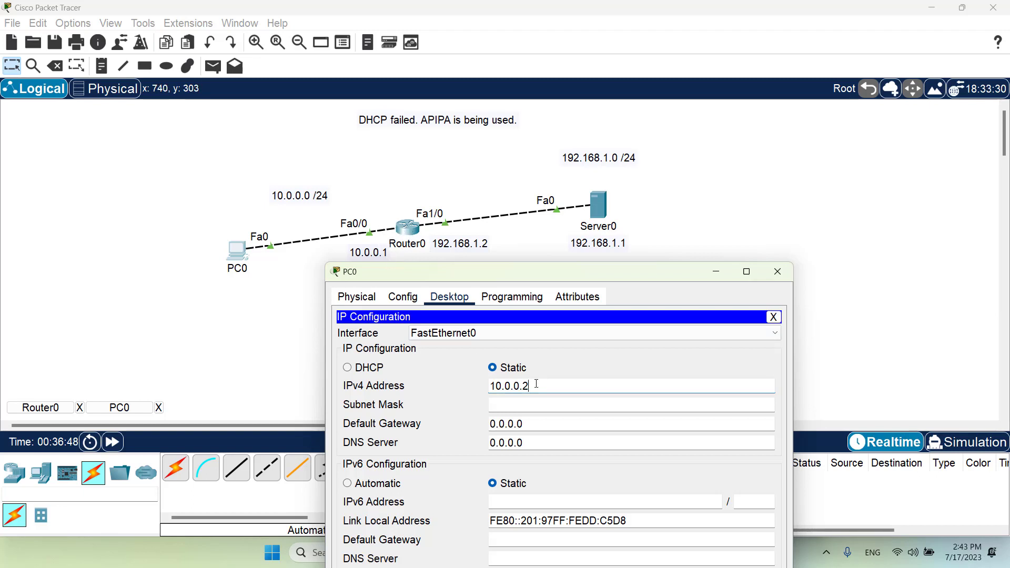
drag(530, 386, 523, 386)
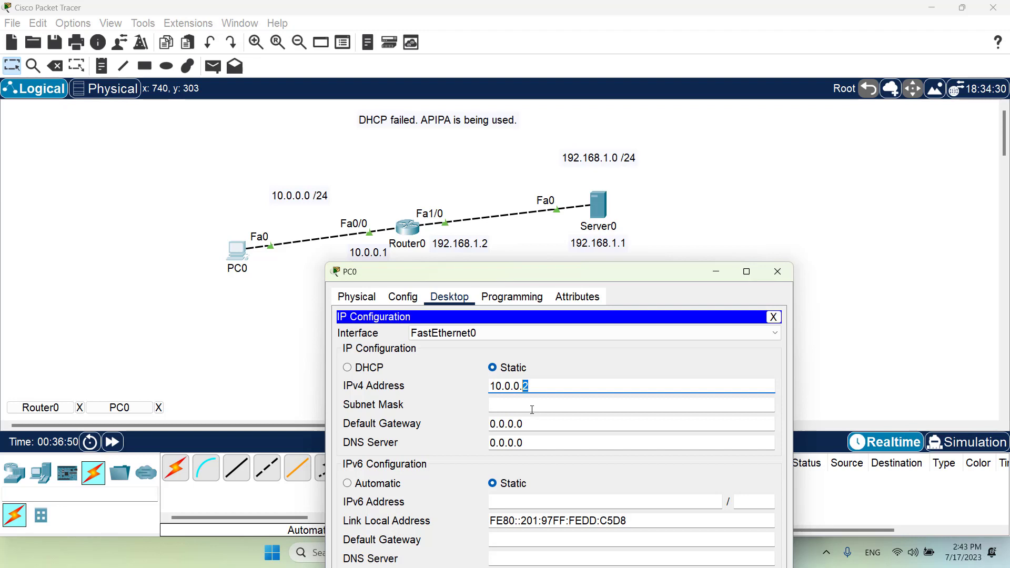
click(532, 409)
drag(535, 405, 511, 405)
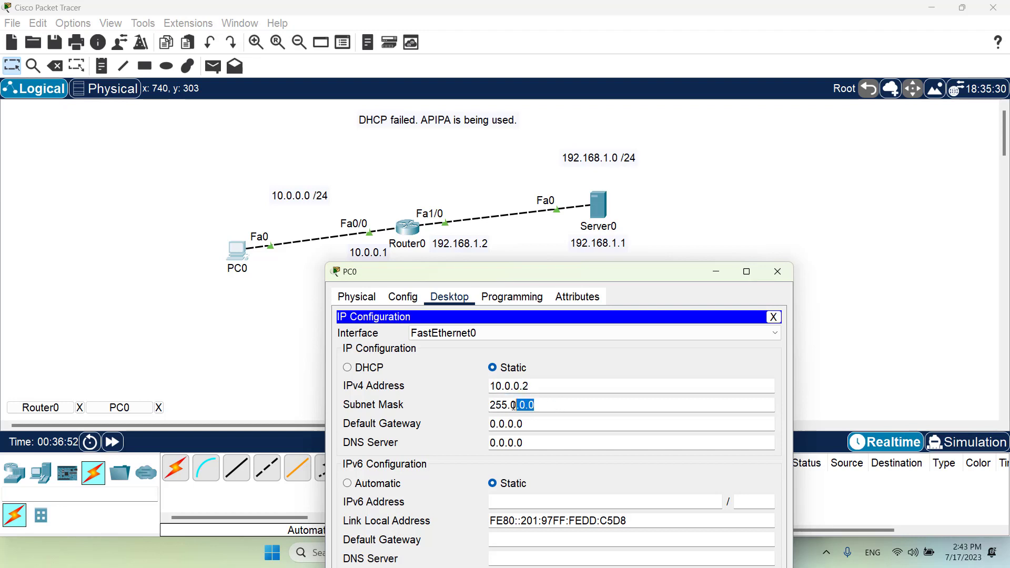
text(255.255.0)
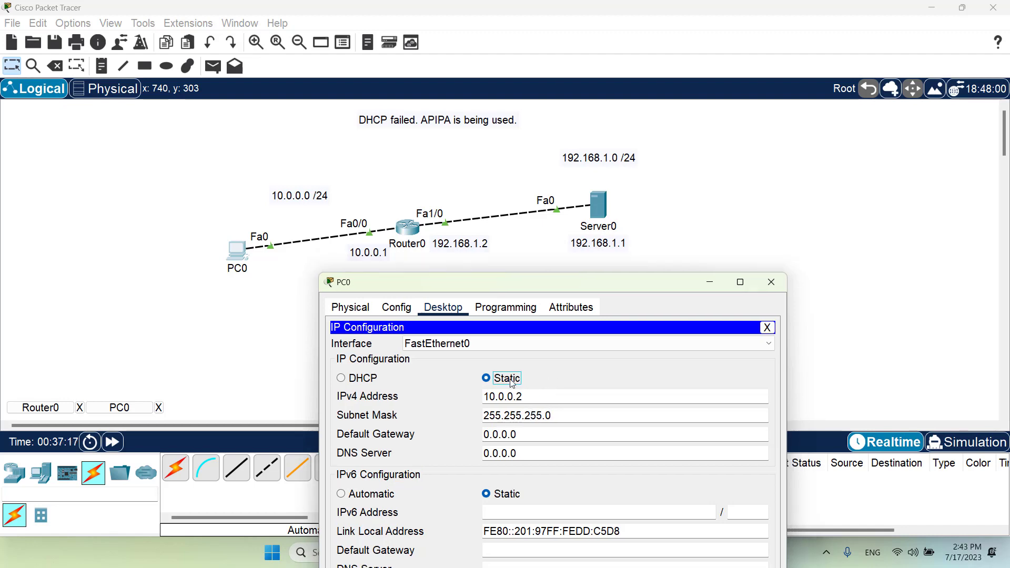
drag(530, 435, 452, 441)
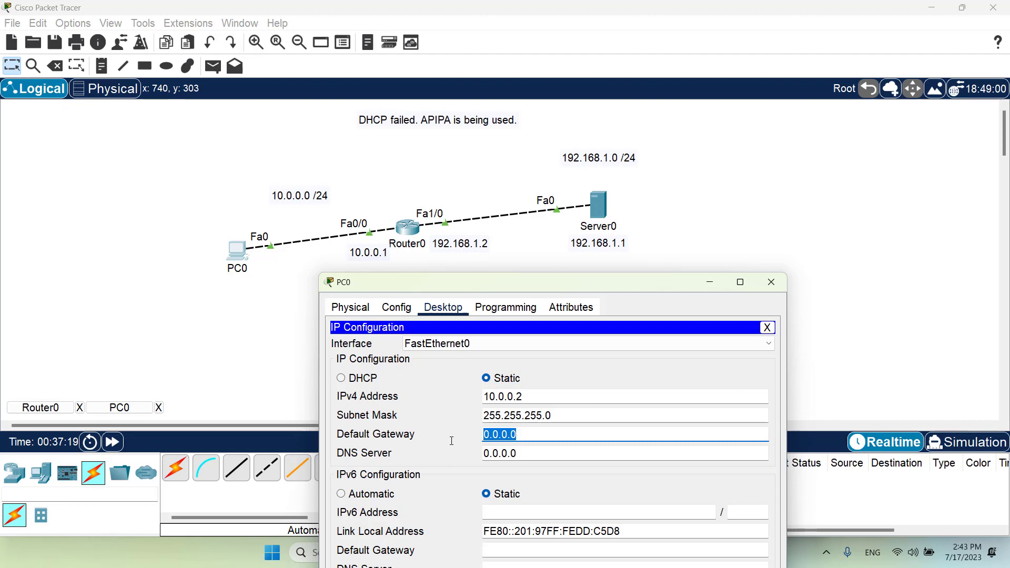
text(10.0)
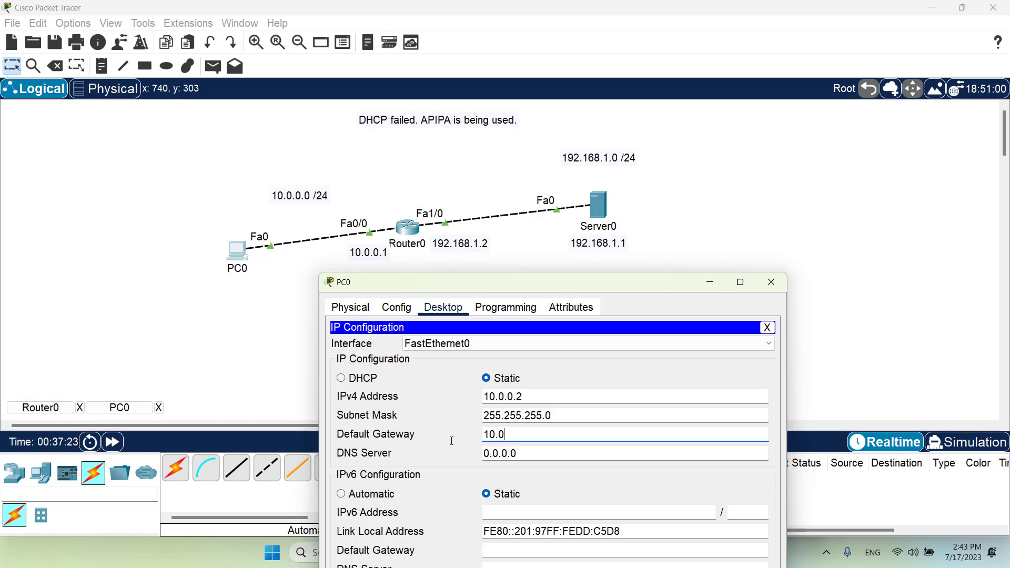
text(.0.1)
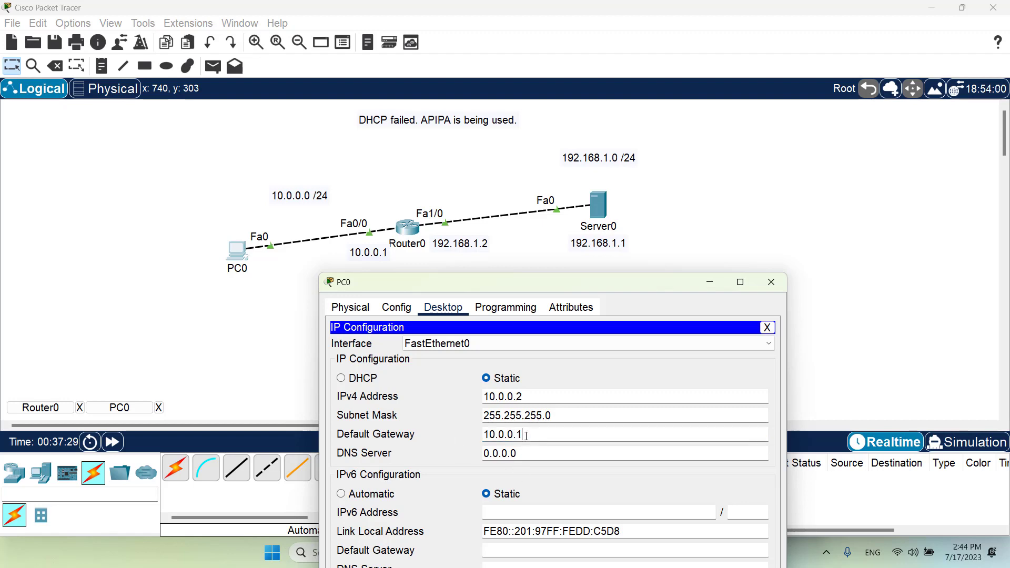
drag(526, 436, 482, 436)
click(527, 436)
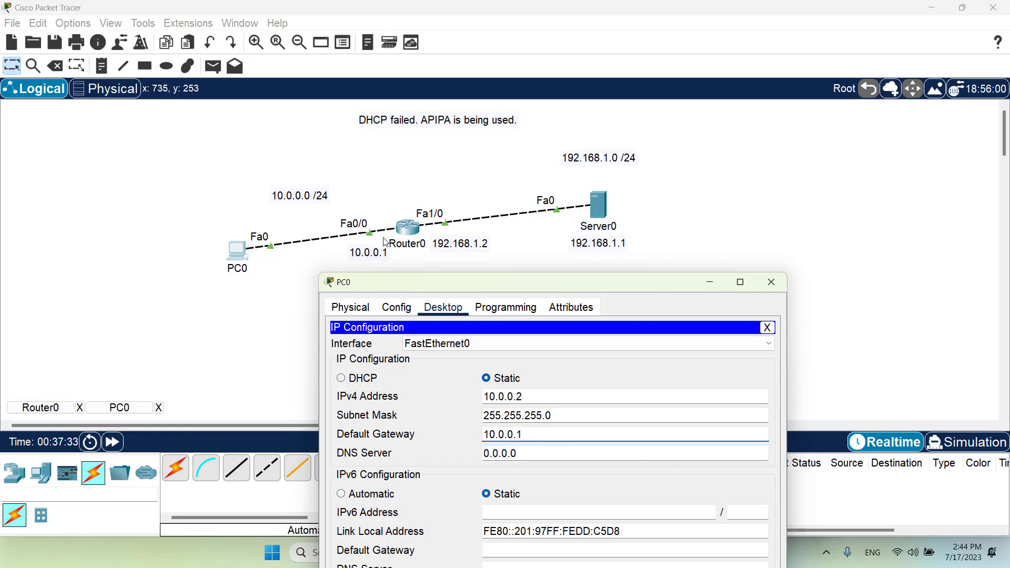
Ping 192.168.1.1 from PC0's Command Prompt, getting 'Request timed out.' replies
click(767, 328)
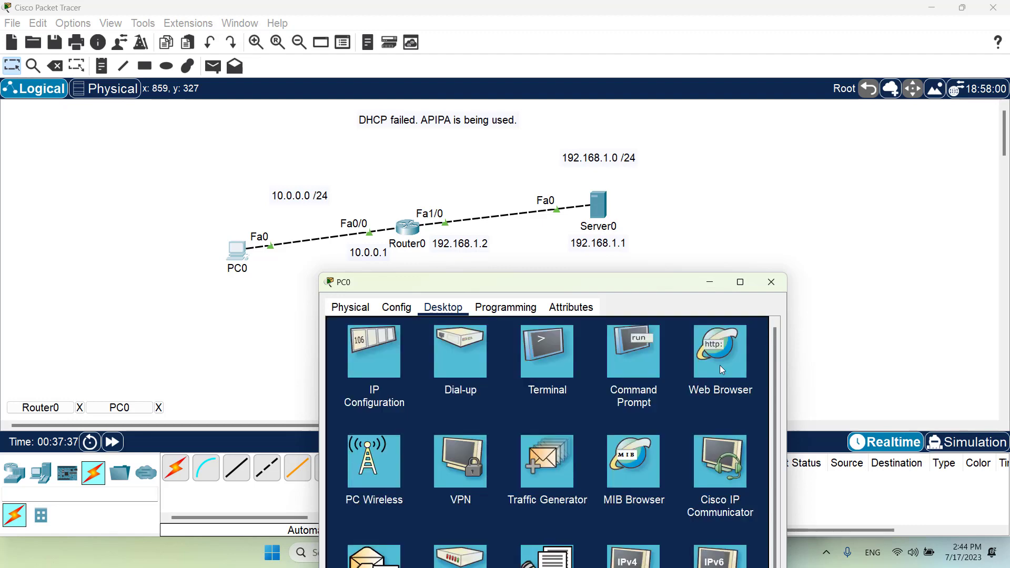
click(630, 356)
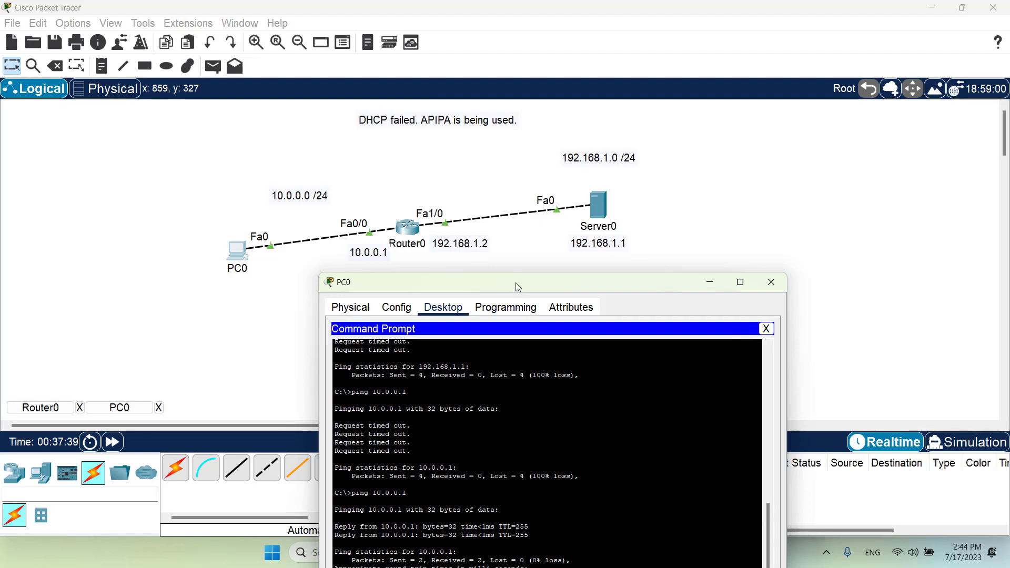
drag(518, 287, 541, 159)
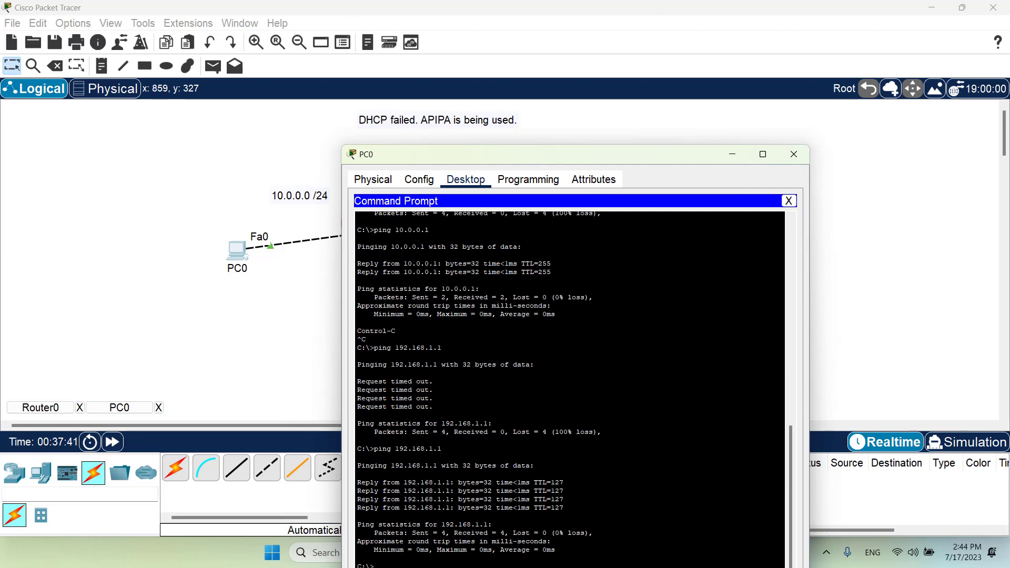
key(Return)
key(Return)
key(Return)
key(Return)
key(Return)
key(Return)
key(Return)
key(Return)
key(Return)
key(Return)
key(Return)
key(Return)
key(Return)
key(Return)
key(Return)
key(Return)
key(Return)
key(Return)
key(Return)
key(Return)
key(Return)
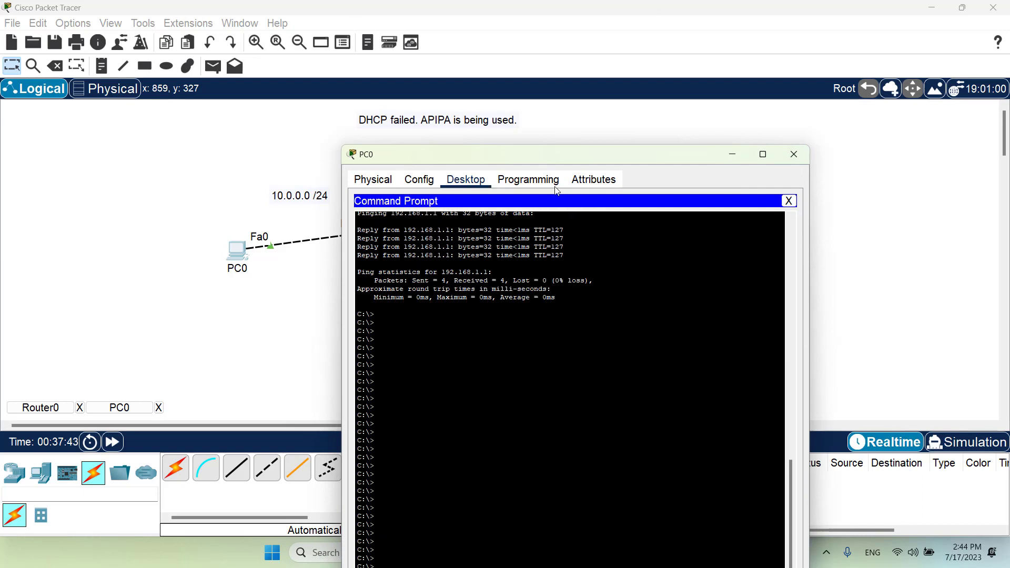
drag(558, 151, 837, 103)
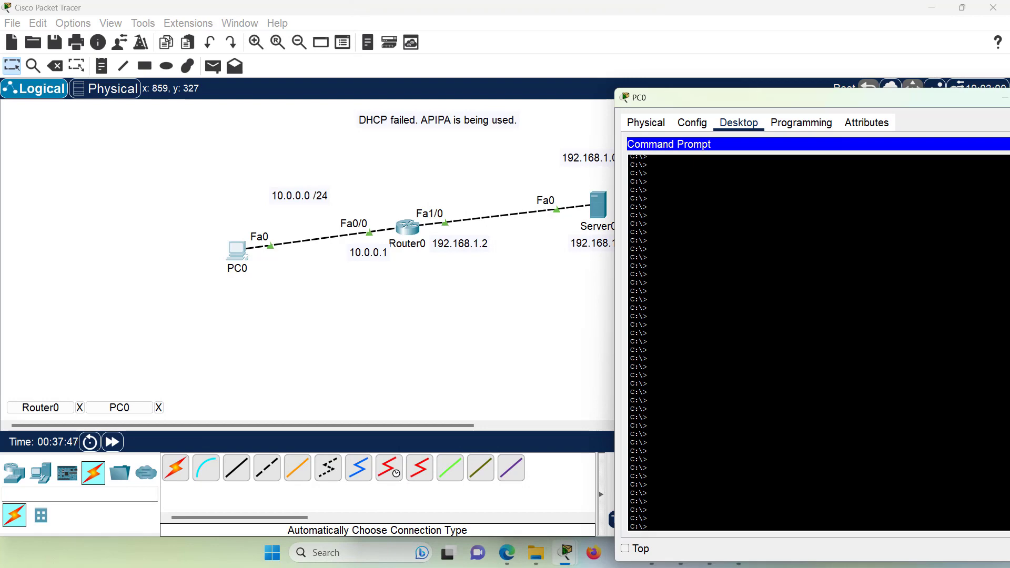
text(ping 1)
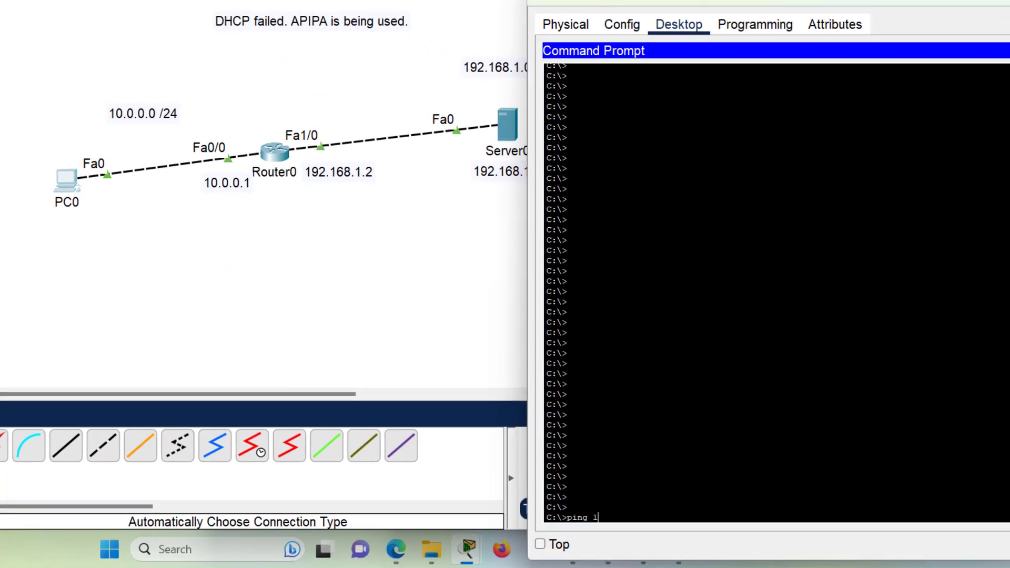
text(92.168.1)
drag(709, 4, 755, 0)
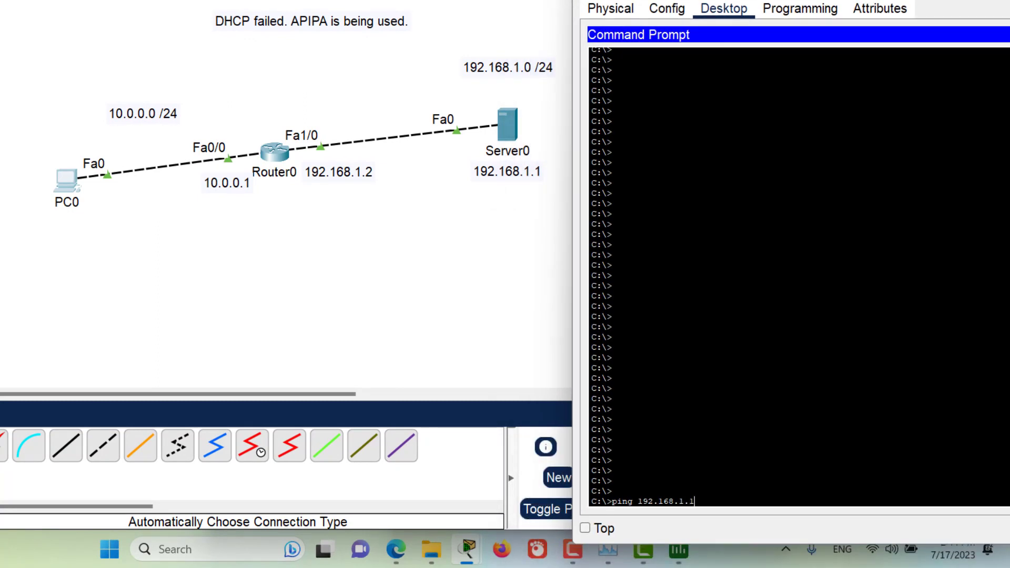
key(Return)
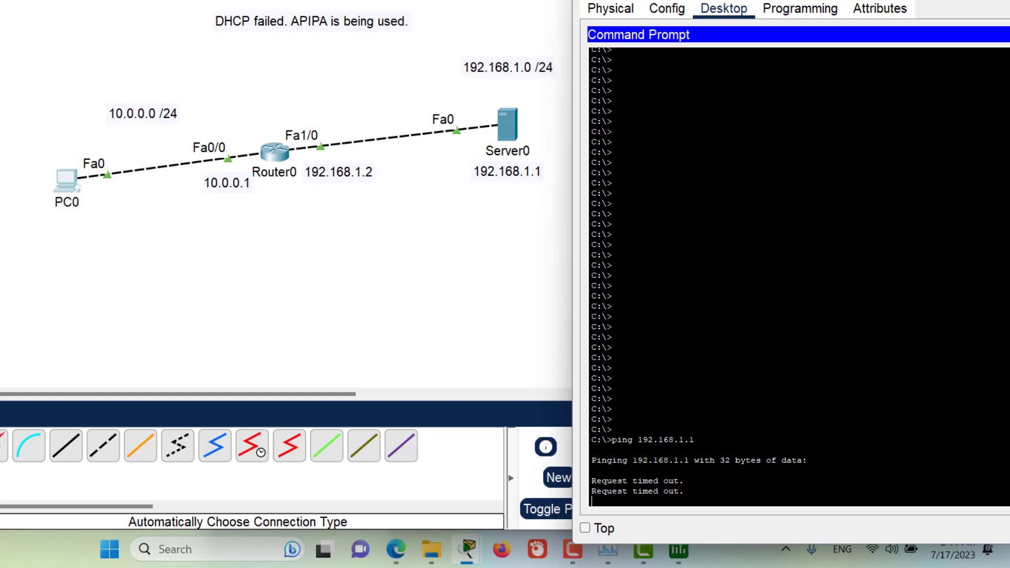
Set Server0's IPv4 to 192.168.1.1, mask 255.255.255.0, default gateway 192.168.1.2
click(501, 133)
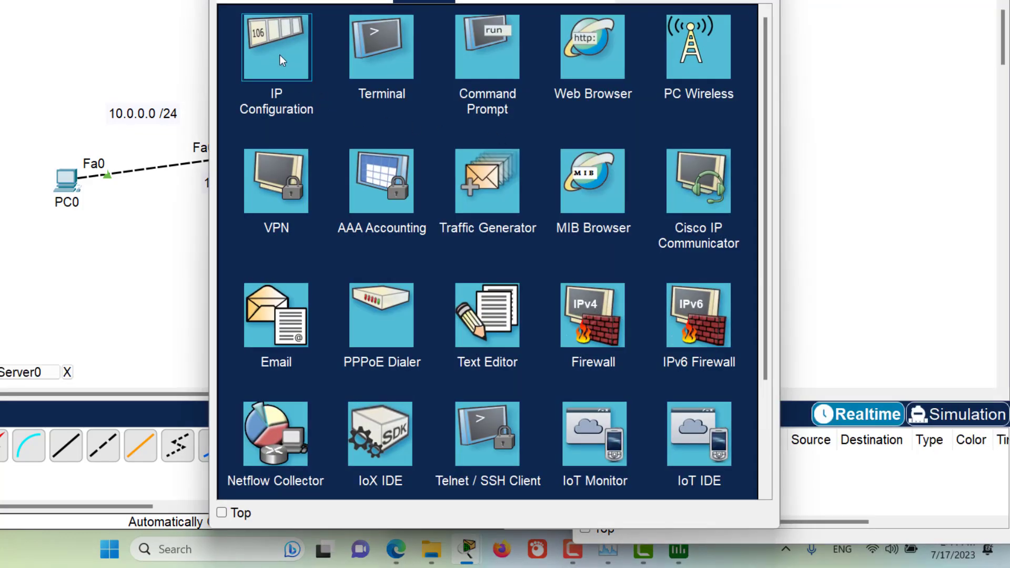
click(279, 54)
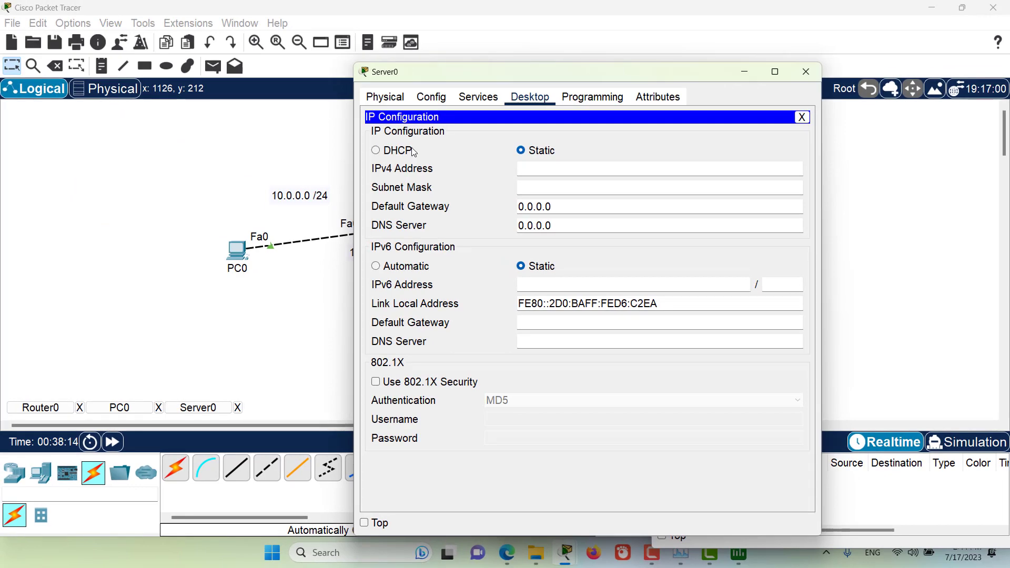
drag(475, 73, 747, 120)
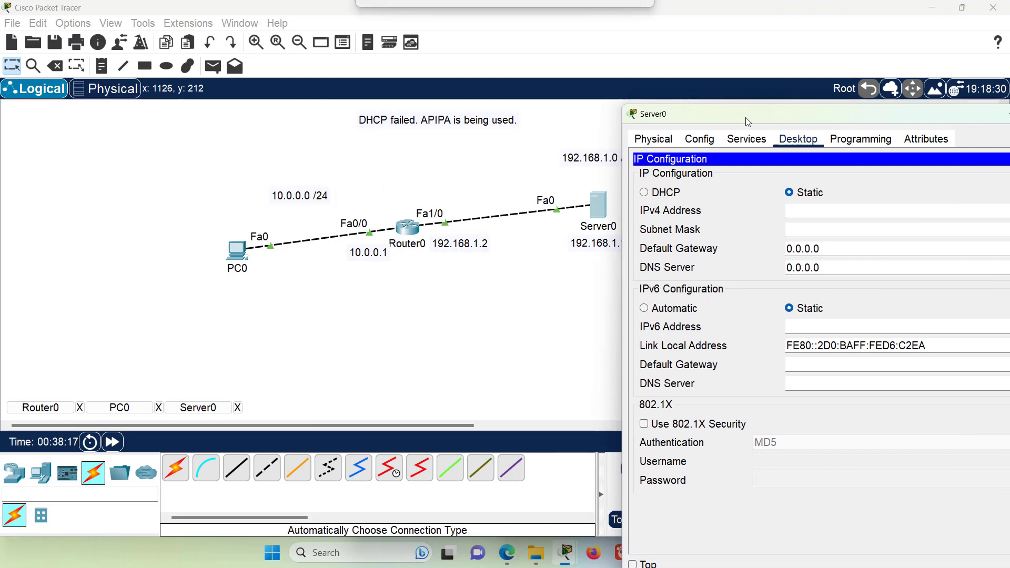
click(815, 207)
text(192.)
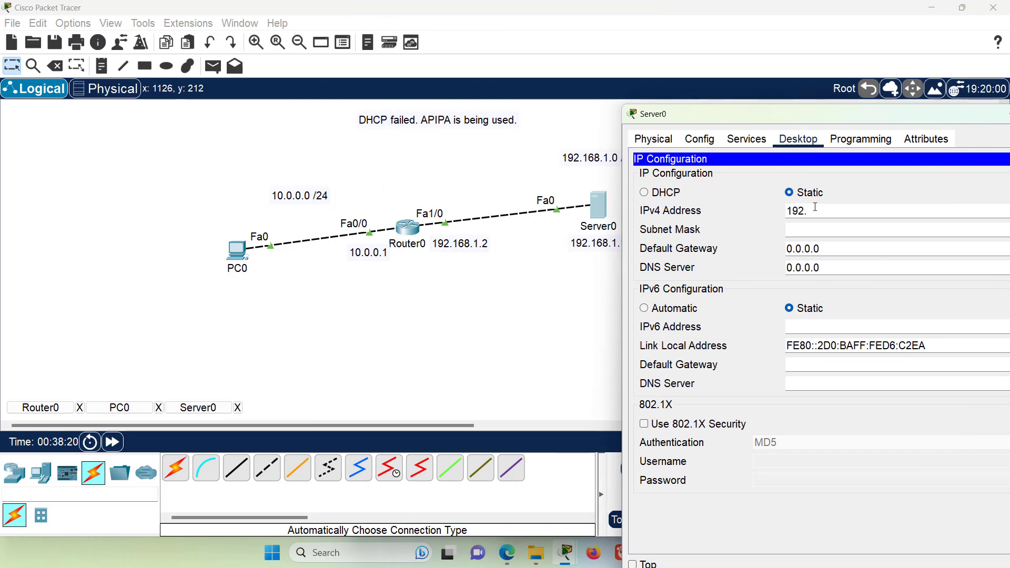
text(168.1.1)
key(Tab)
key(Tab)
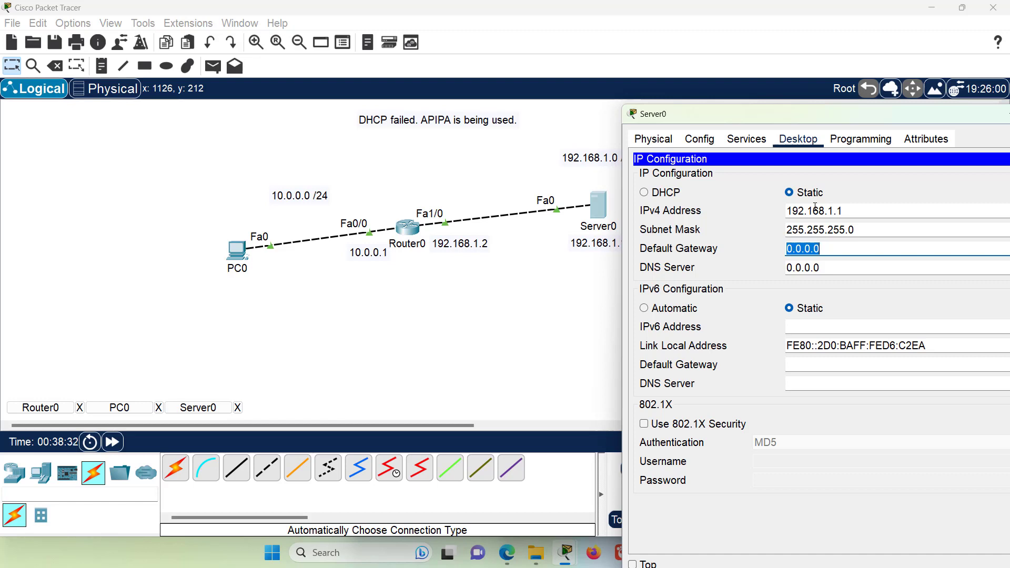
text(192.)
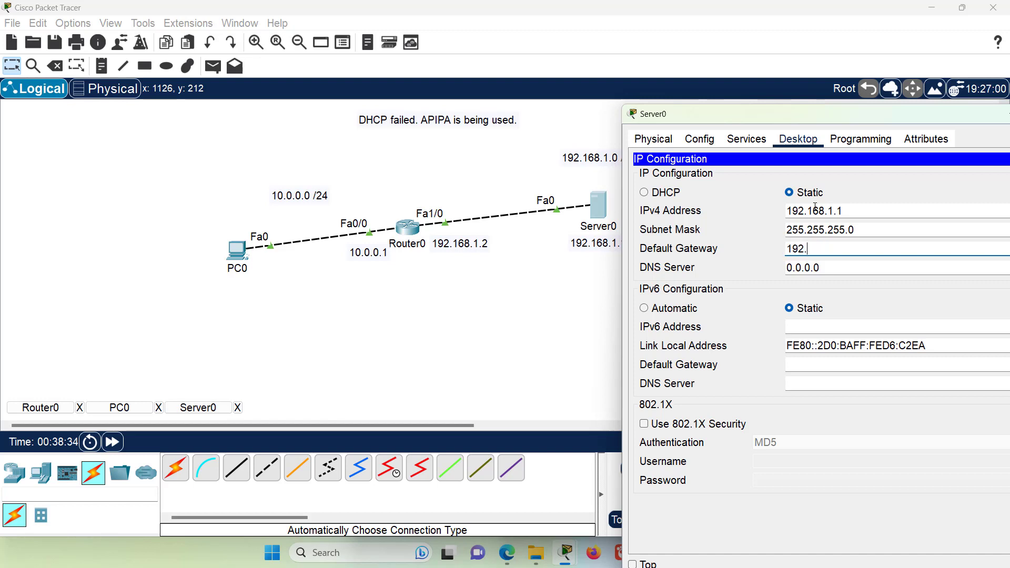
text(168.1.2)
click(810, 193)
drag(876, 120, 641, 131)
click(652, 216)
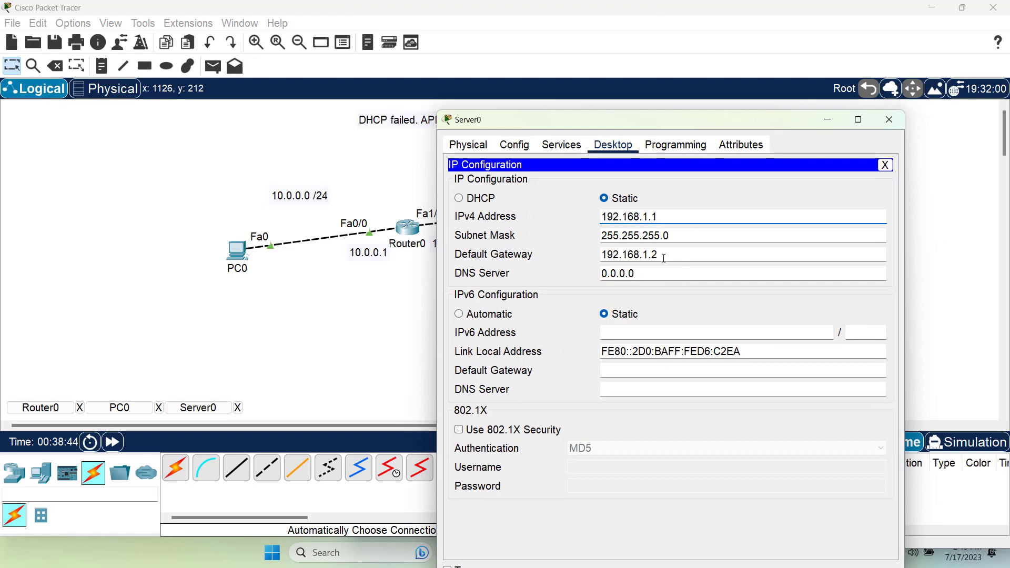
double_click(664, 258)
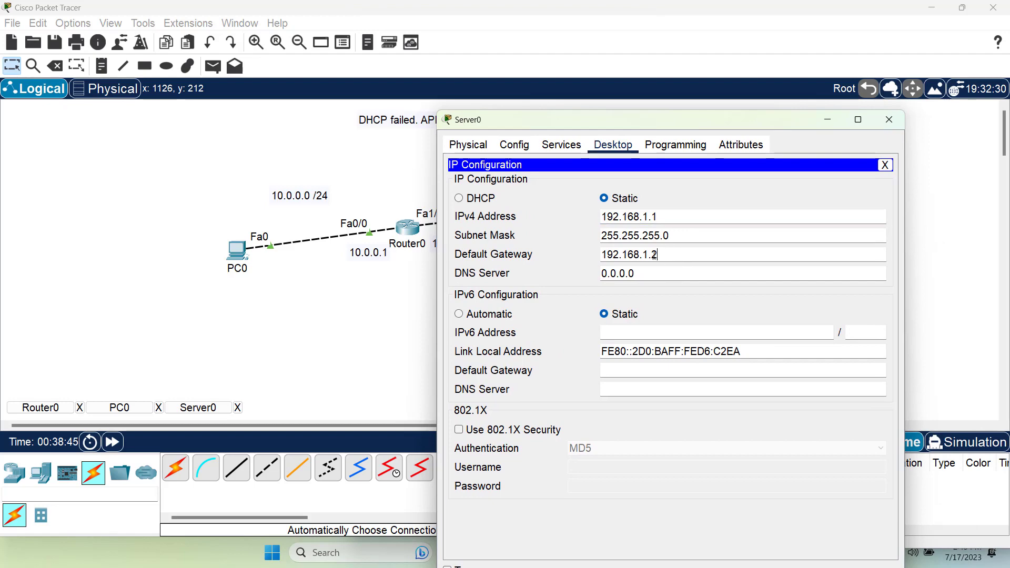
Close Server0 and rerun the ping to 192.168.1.1 from PC0, receiving four replies
click(890, 120)
click(237, 250)
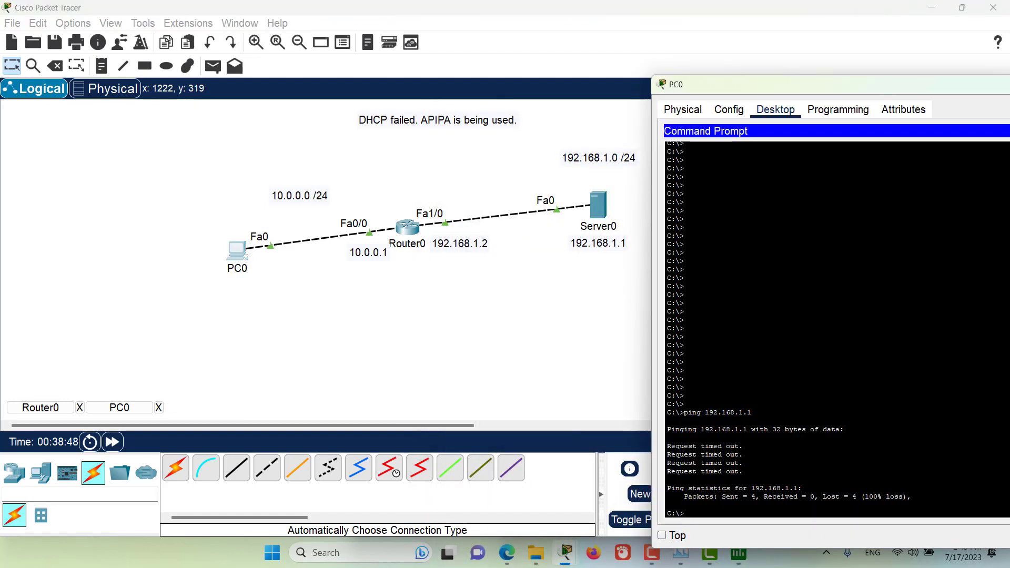
key(Up)
key(Return)
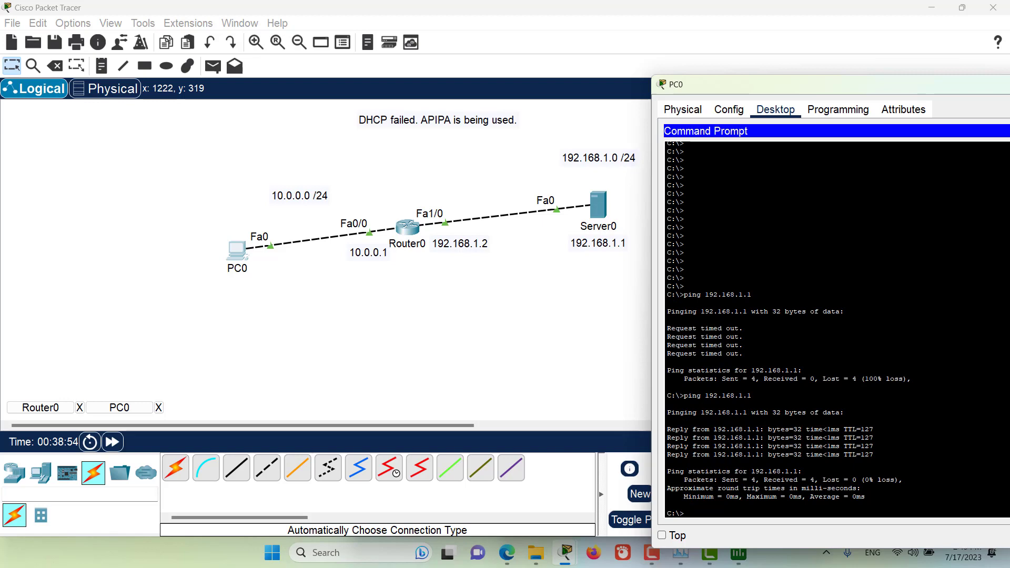
drag(843, 95, 673, 129)
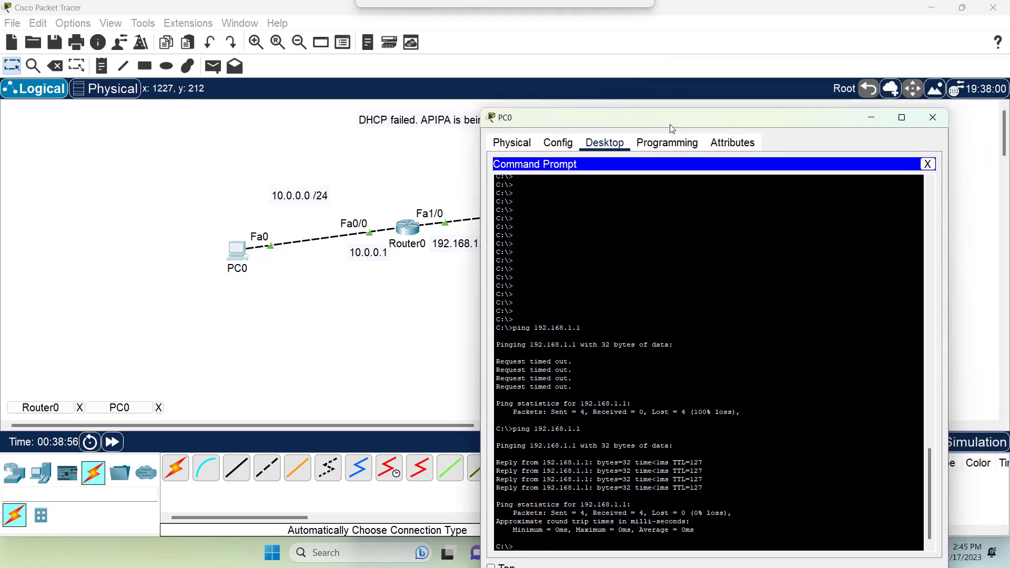
Close PC0 and add the canvas note '1. Reach the DHCP server' at the top-left
click(933, 118)
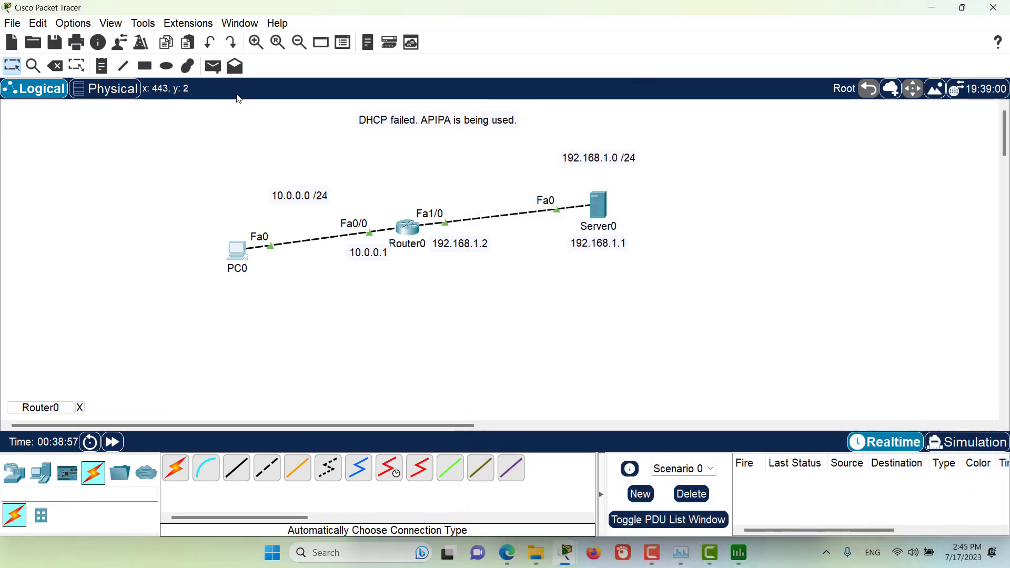
click(103, 66)
click(23, 138)
text(1)
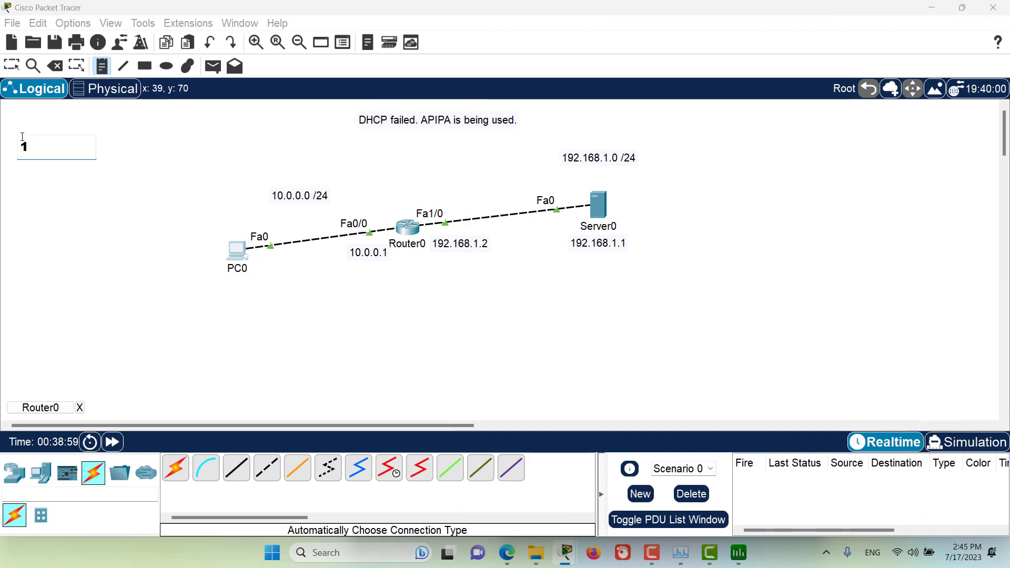
text(. Reach the DHCP serv)
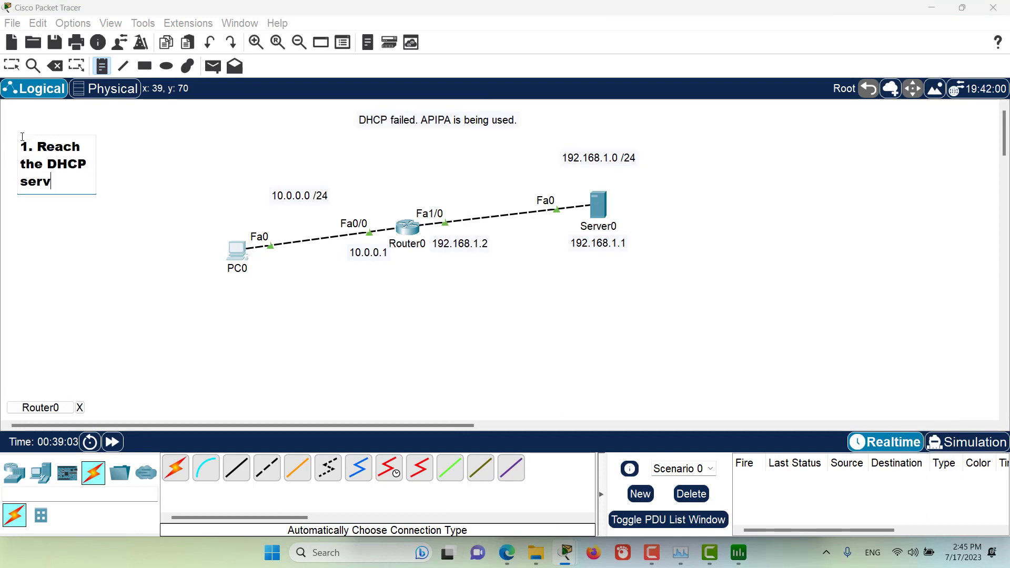
text(er)
key(Escape)
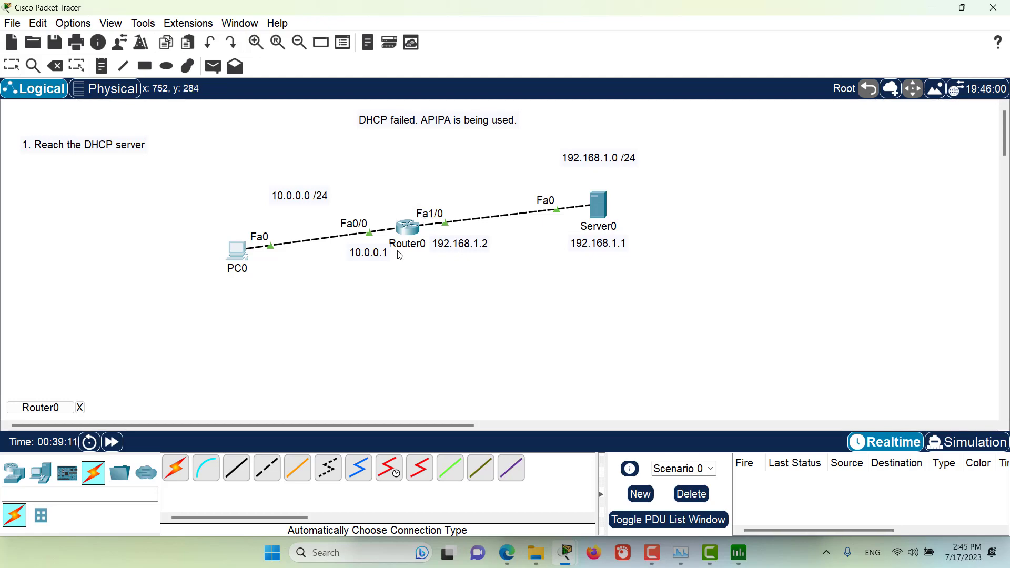
mouse_move(411, 259)
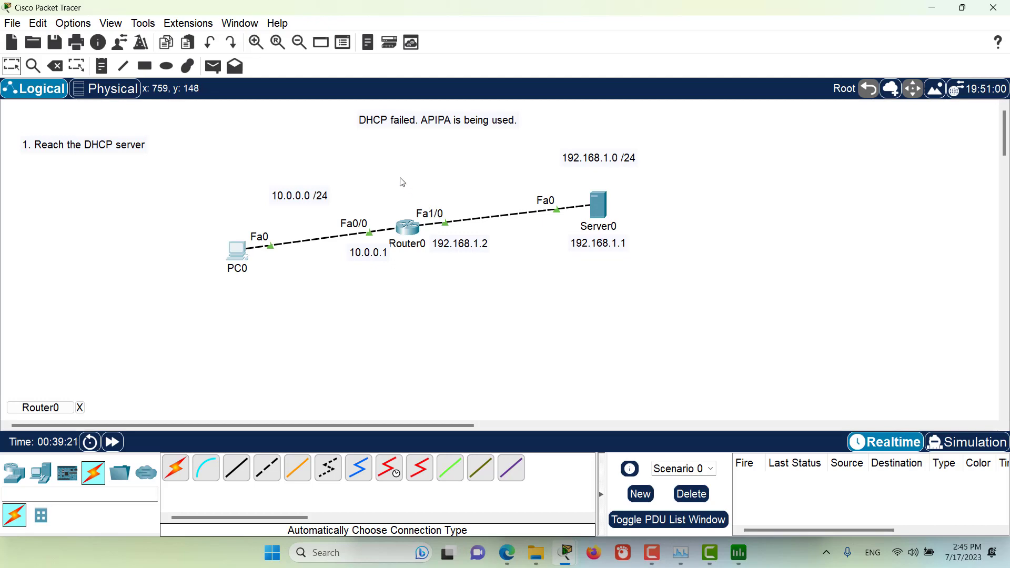
Switch PC0's IP Configuration to DHCP, see it fail with an APIPA address, and close the window
click(237, 251)
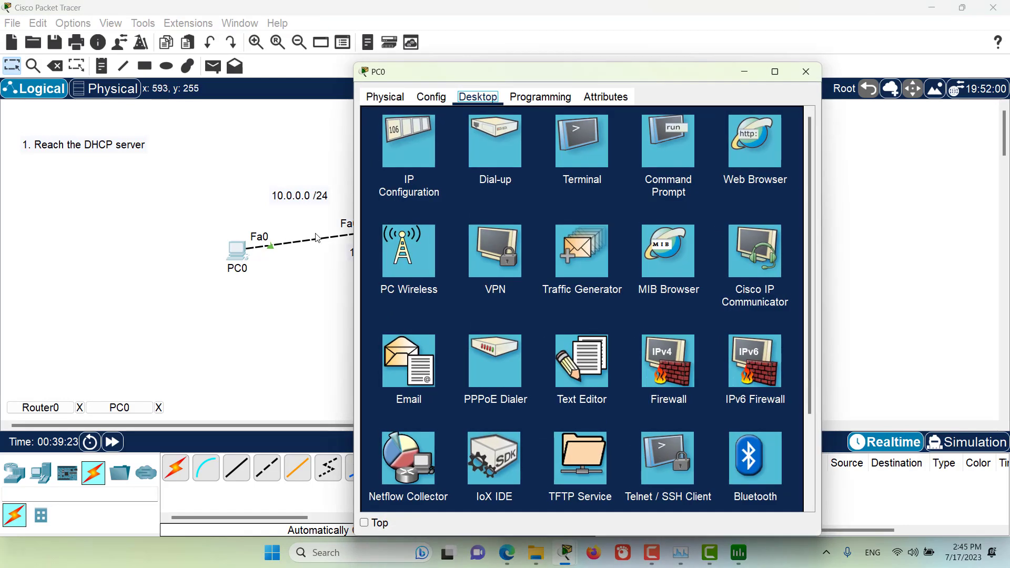
drag(468, 72, 550, 179)
click(495, 249)
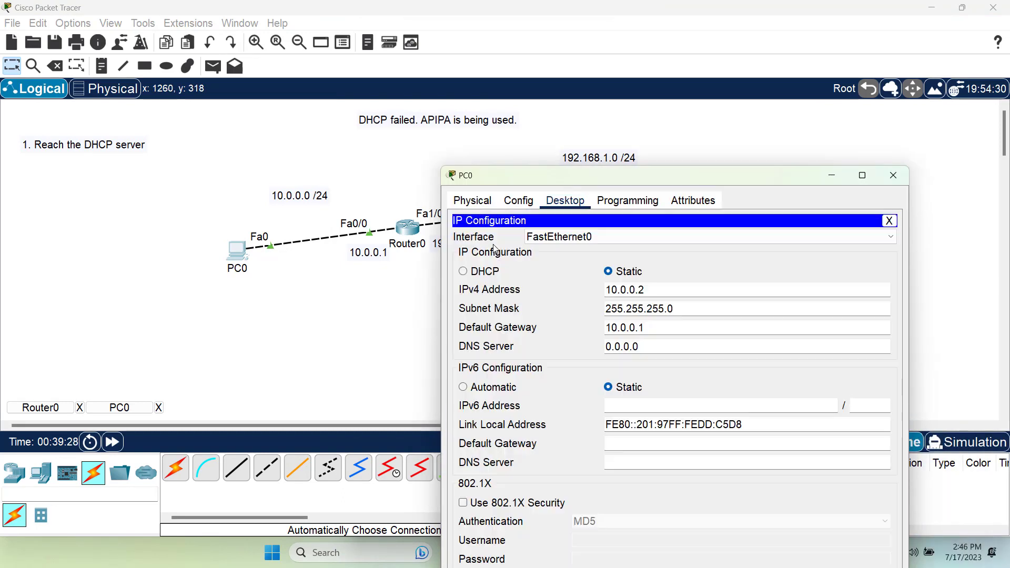
click(482, 271)
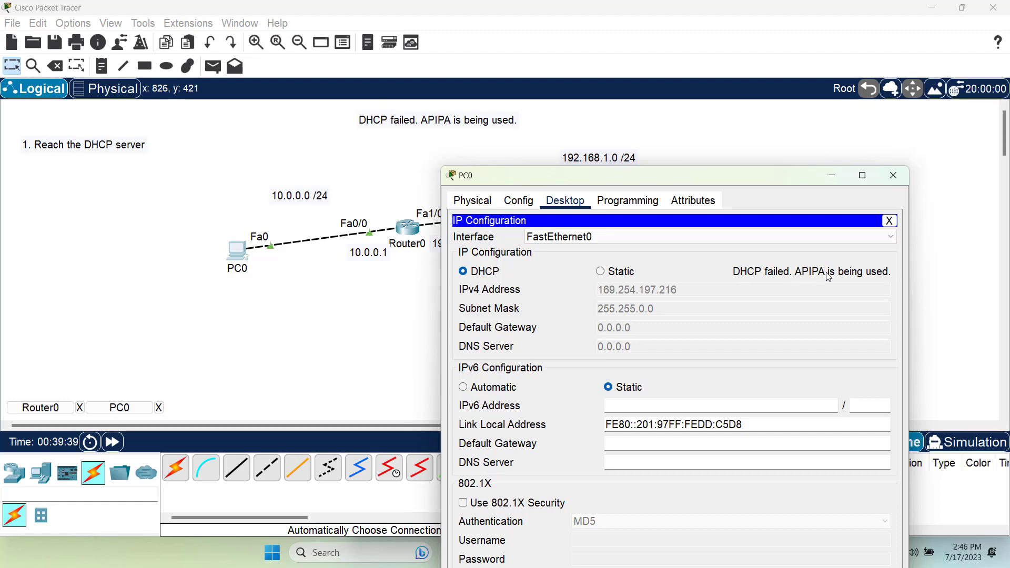
click(886, 180)
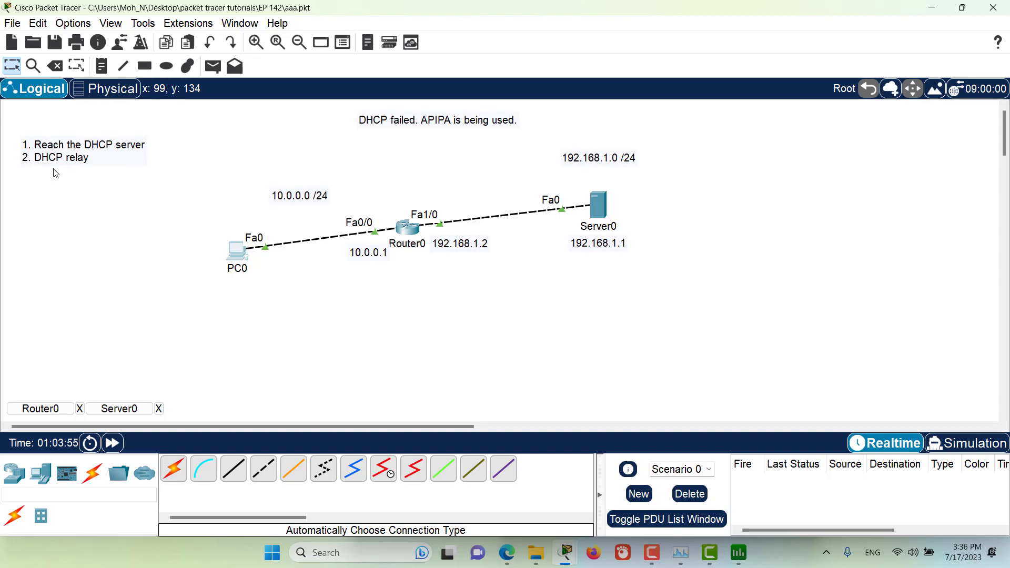
In Router0's CLI, restart the console session and enter global configuration mode with en and config
click(405, 232)
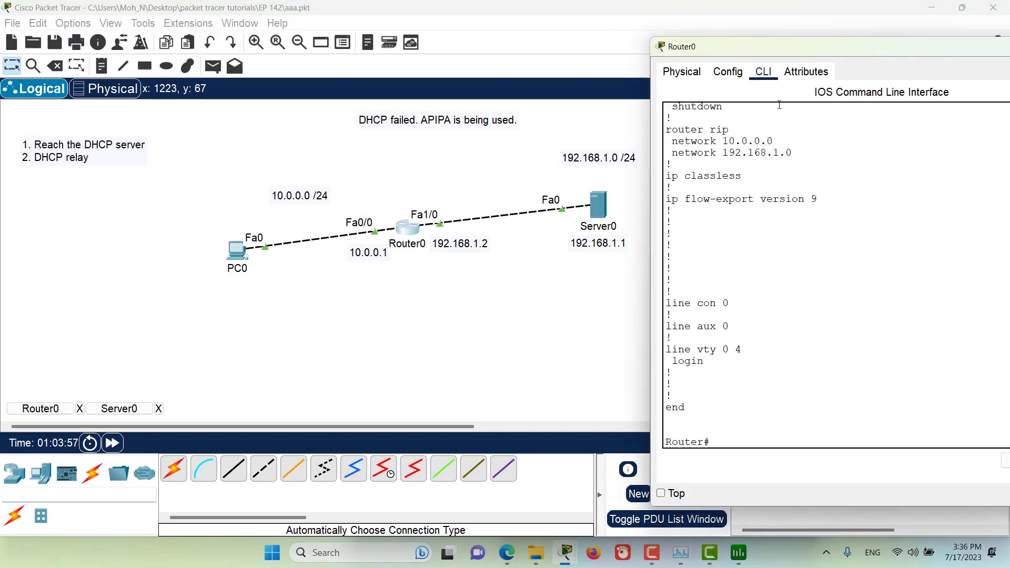
key(Return)
key(Return)
key(Return)
key(Return)
key(Return)
key(Return)
key(Return)
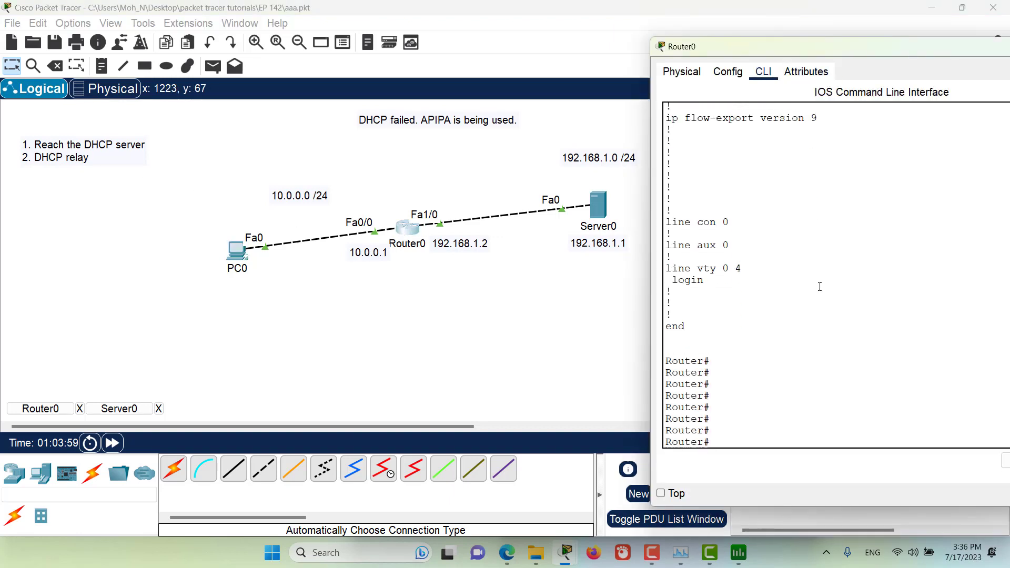
key(Return)
key(Return)
key(Return)
key(Return)
key(Return)
key(Return)
key(Return)
key(Return)
key(Return)
key(Return)
key(Return)
key(Return)
key(Return)
key(Return)
key(Return)
key(Return)
key(Return)
key(Return)
key(Return)
key(Return)
drag(772, 55, 793, 26)
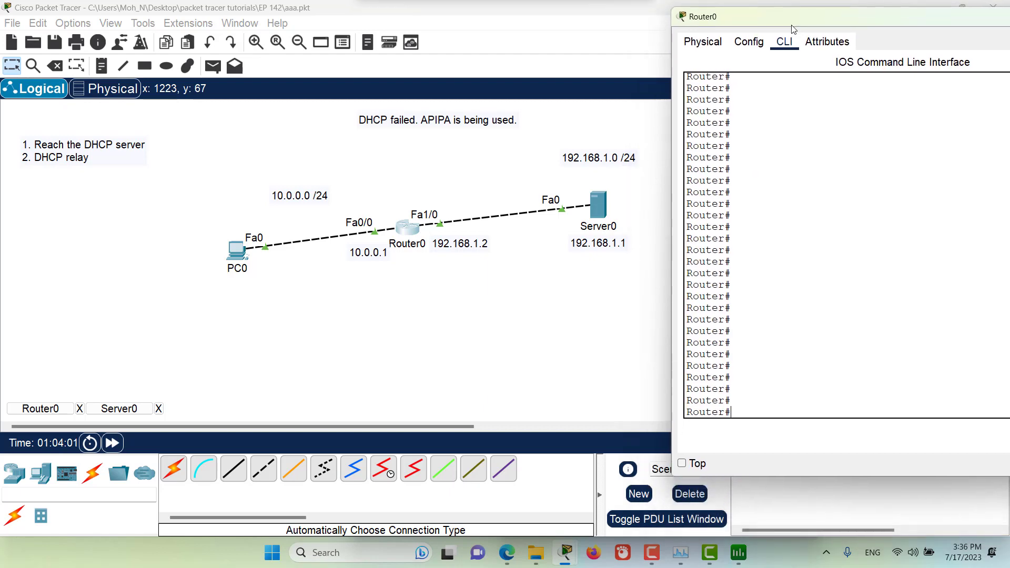
text(exit)
key(Return)
key(Return)
key(Return)
key(Return)
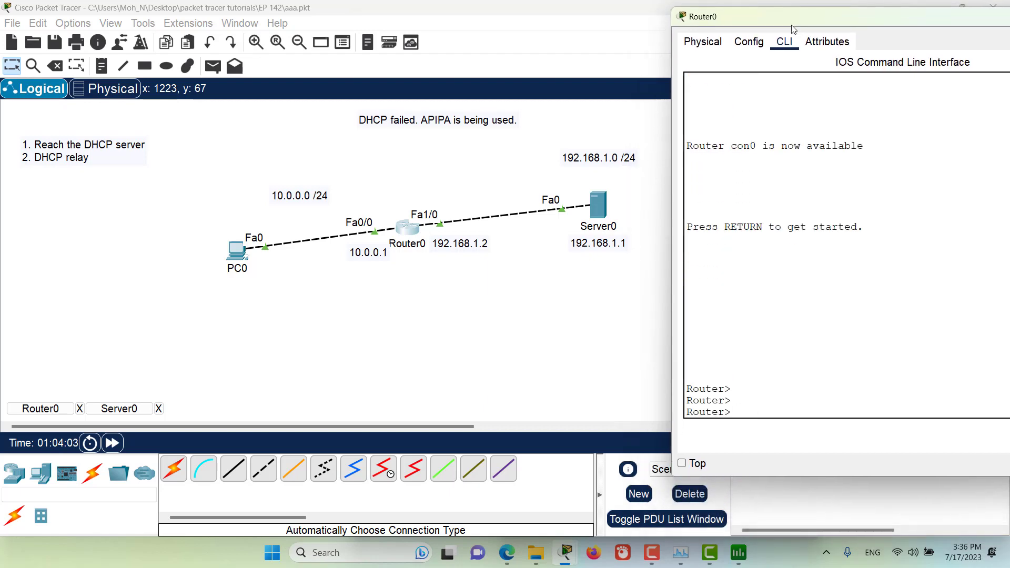
text(en)
key(Return)
text(co)
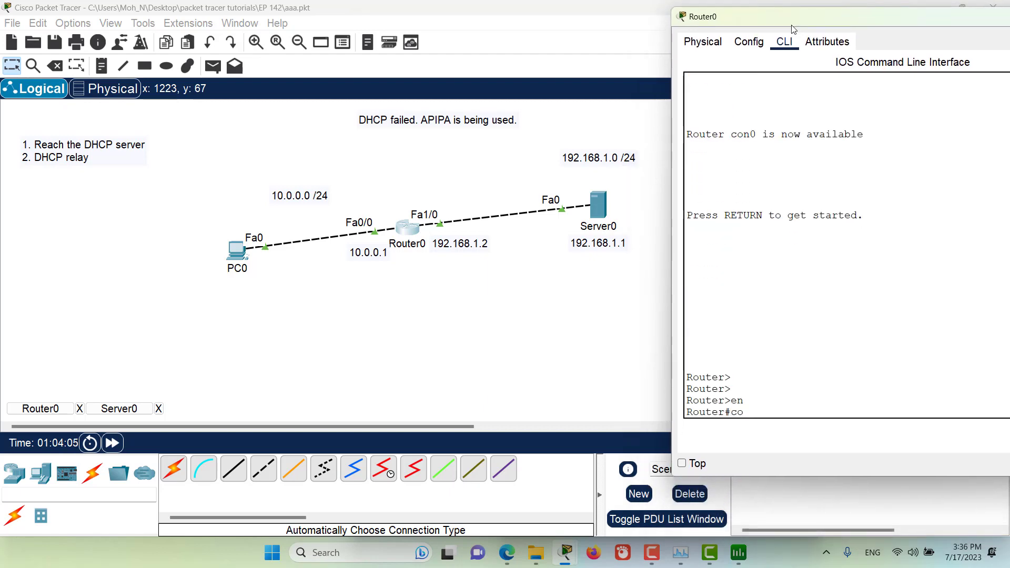
text(nfig)
key(Return)
key(Return)
key(Return)
key(Return)
On interface fa0/0, apply ip helper-address 192.168.1.1
drag(794, 26, 670, 64)
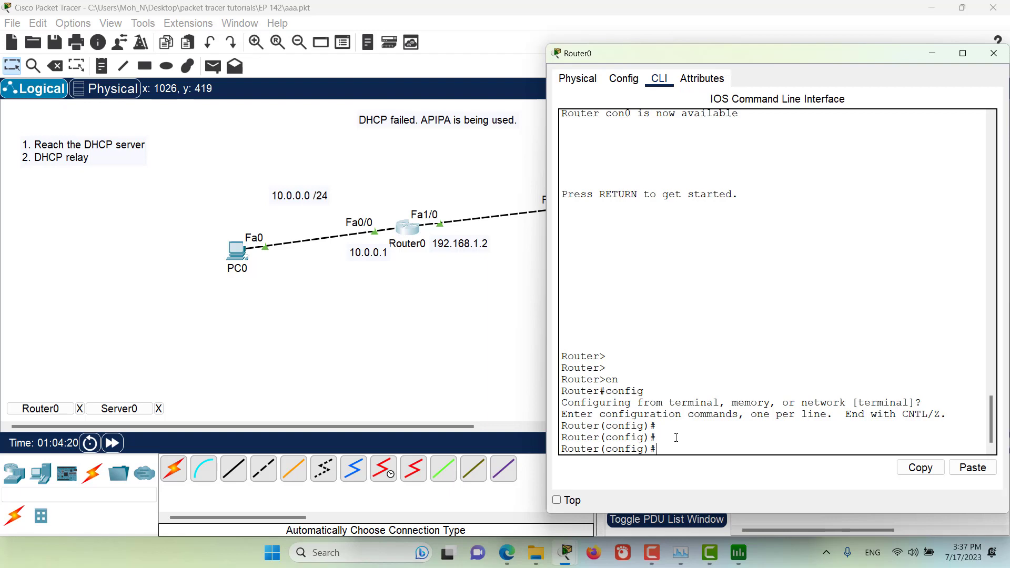
text(int fa0/0)
key(Return)
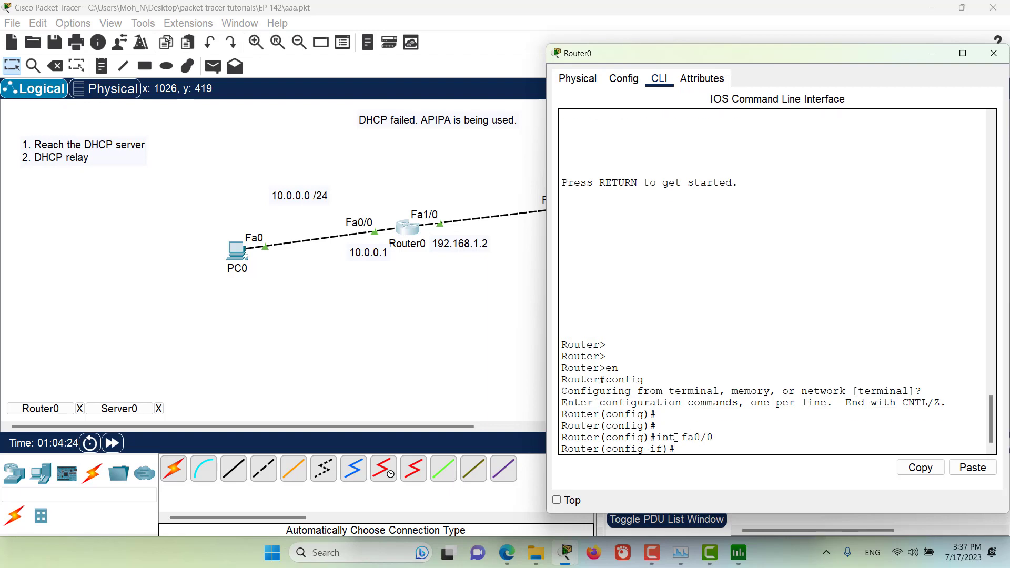
text(ipp)
text(add)
key(Tab)
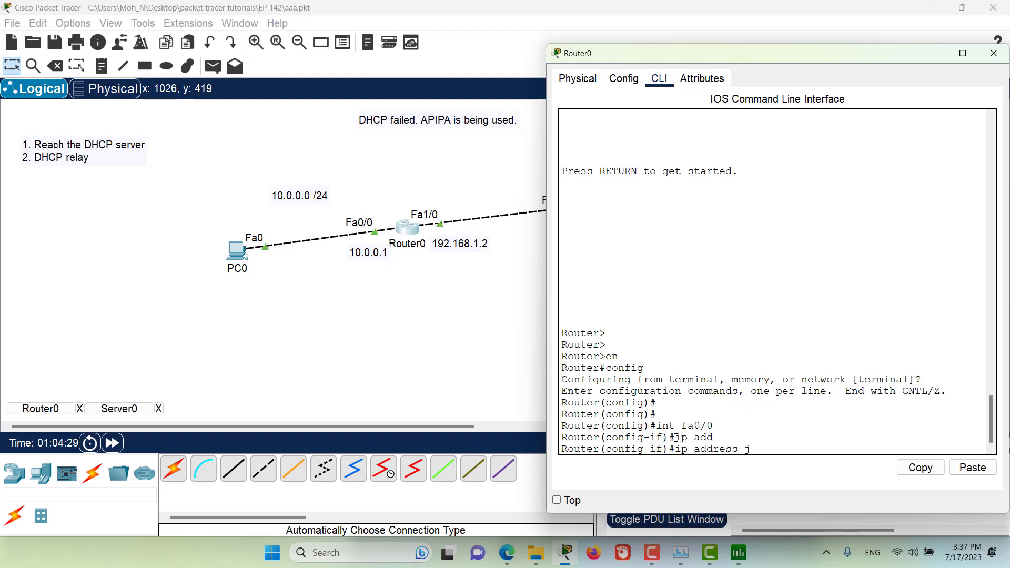
key(Tab)
key(Tab)
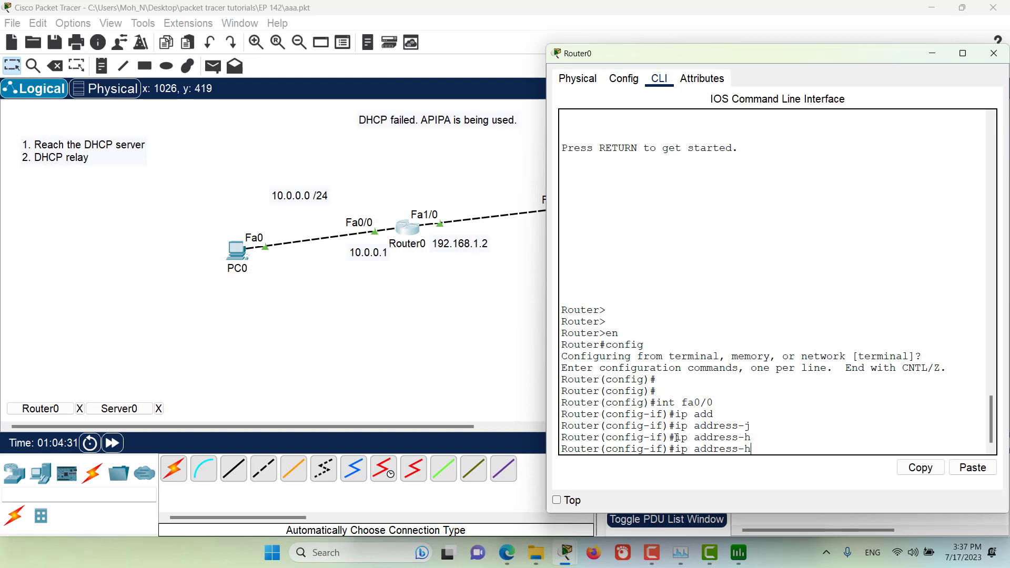
key(BackSpace)
key(BackSpace)
key(BackSpace)
key(BackSpace)
key(BackSpace)
key(BackSpace)
key(BackSpace)
key(BackSpace)
key(BackSpace)
text(?h)
text(elp)
key(Tab)
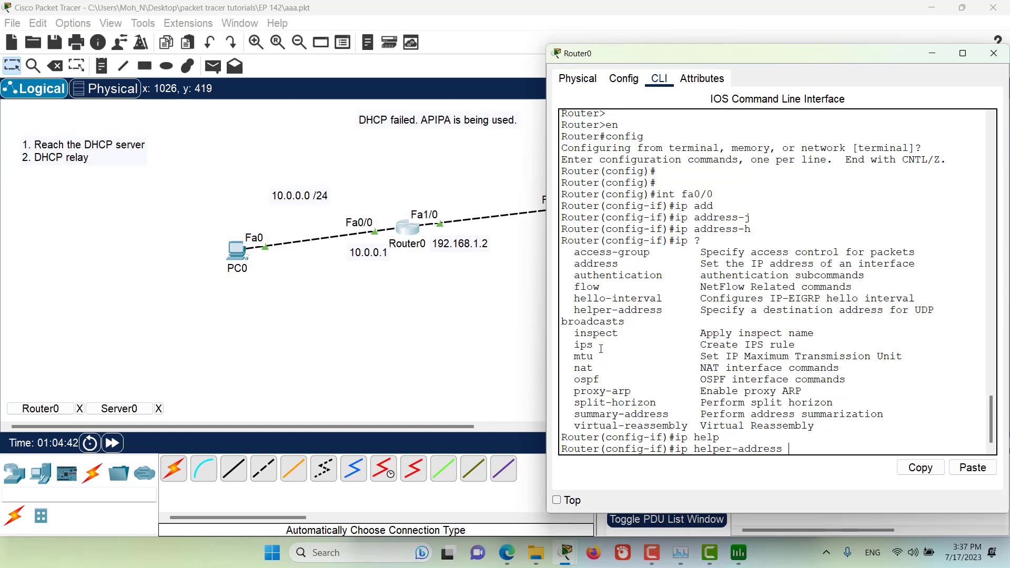
drag(638, 55, 729, 89)
scroll(862, 479, down, 1)
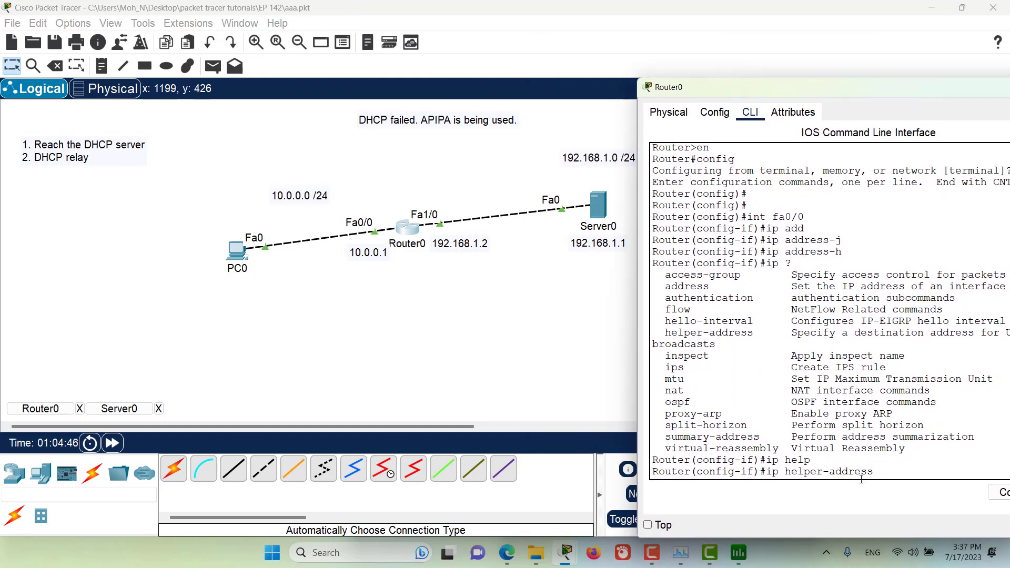
text(192.168.1.1)
drag(766, 87, 510, 72)
key(Return)
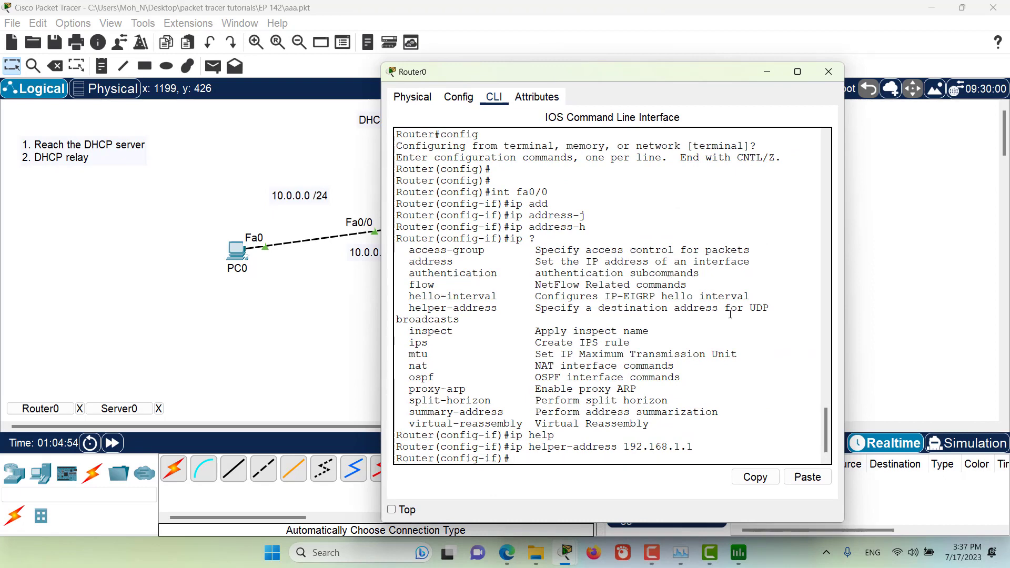
Close Router0 and bring up Server0's DHCP service settings
click(828, 71)
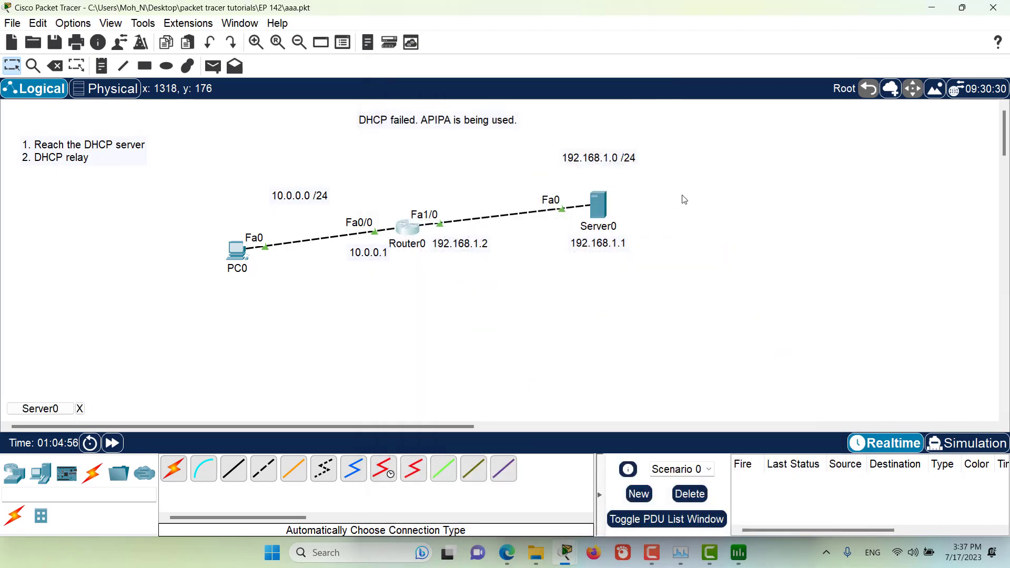
click(600, 205)
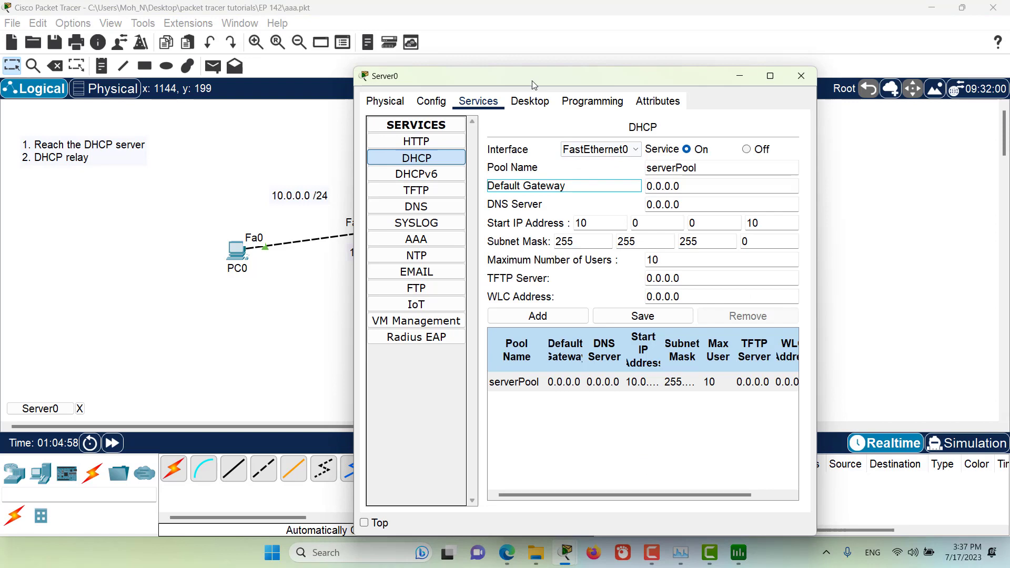
drag(532, 80, 709, 40)
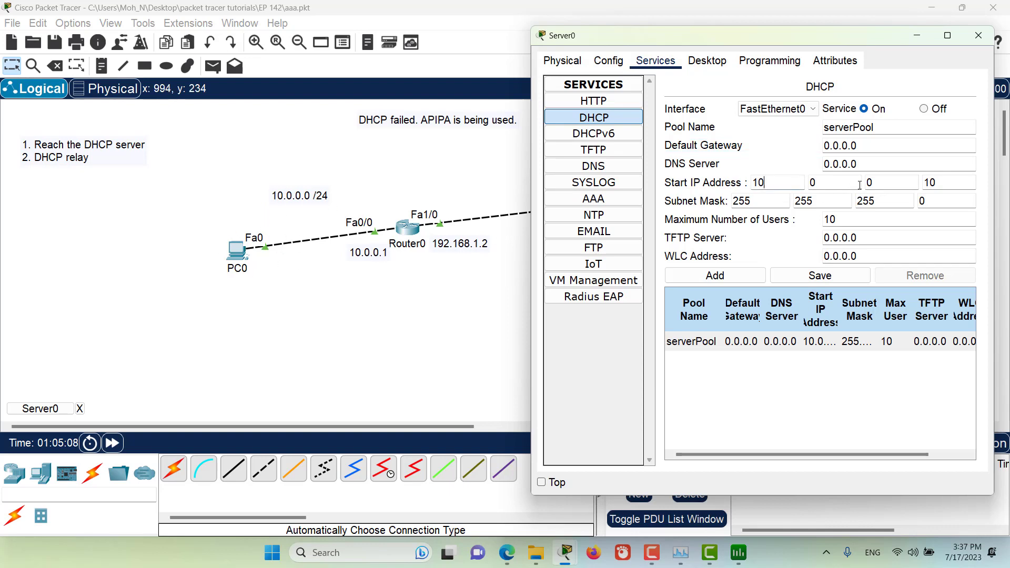
Check serverPool's start address and replace its default gateway with 10.0.0.1
click(786, 183)
click(853, 183)
click(888, 182)
drag(871, 144, 796, 152)
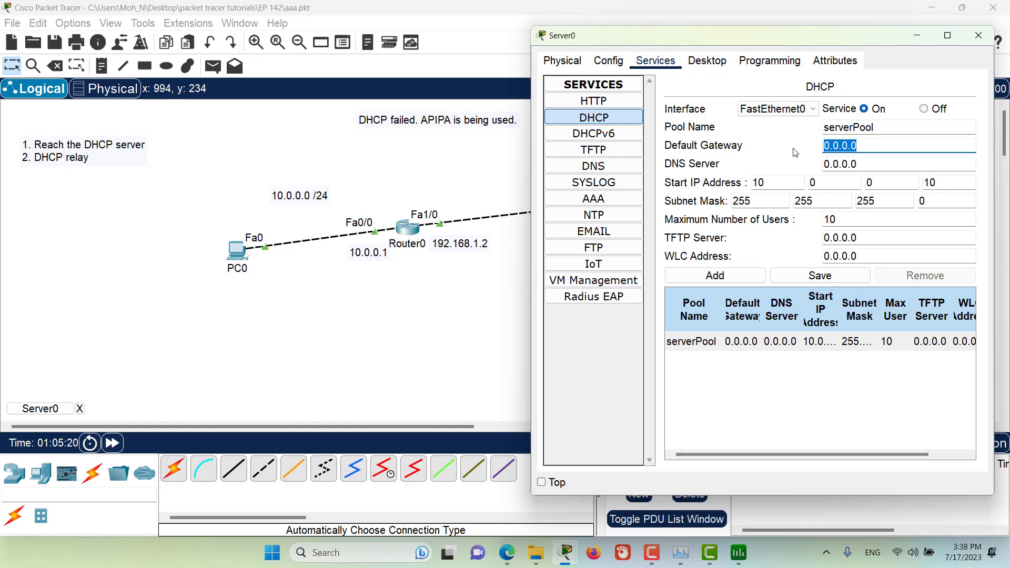
text(10.0.0.)
Close Server0 and set PC0 to DHCP, leasing 10.0.0.11 with mask 255.255.255.0
click(979, 36)
click(237, 252)
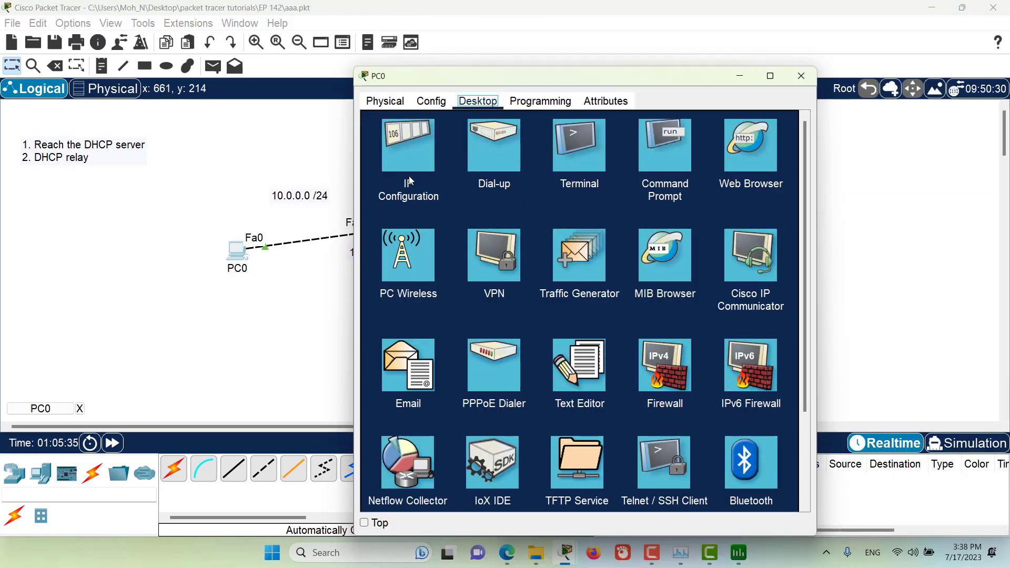
click(416, 158)
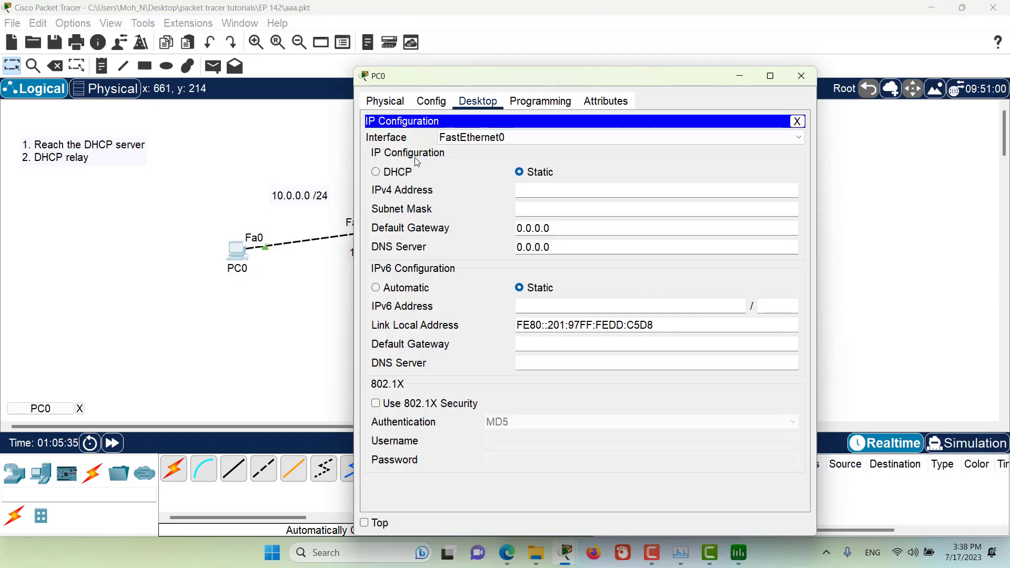
click(389, 174)
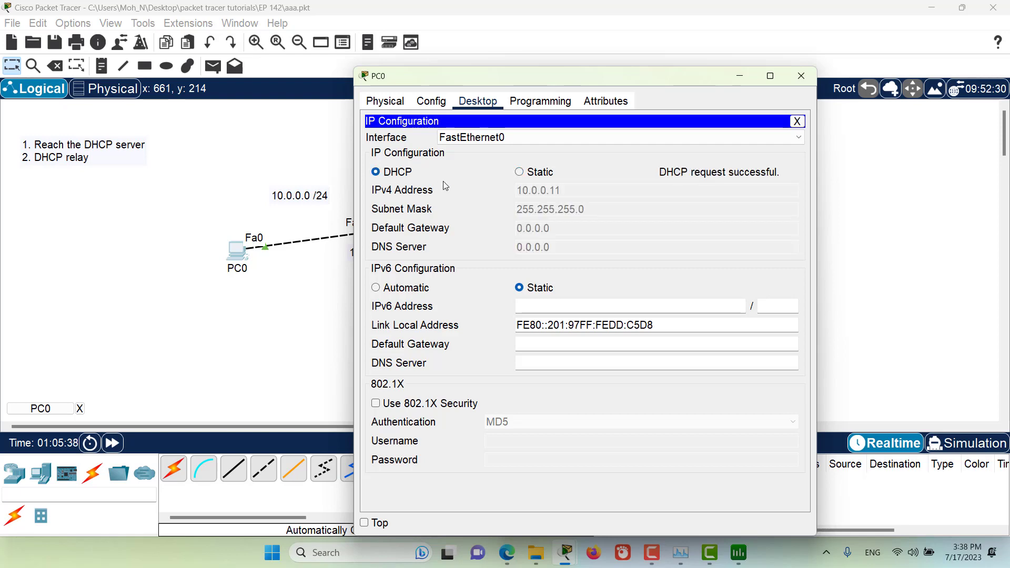